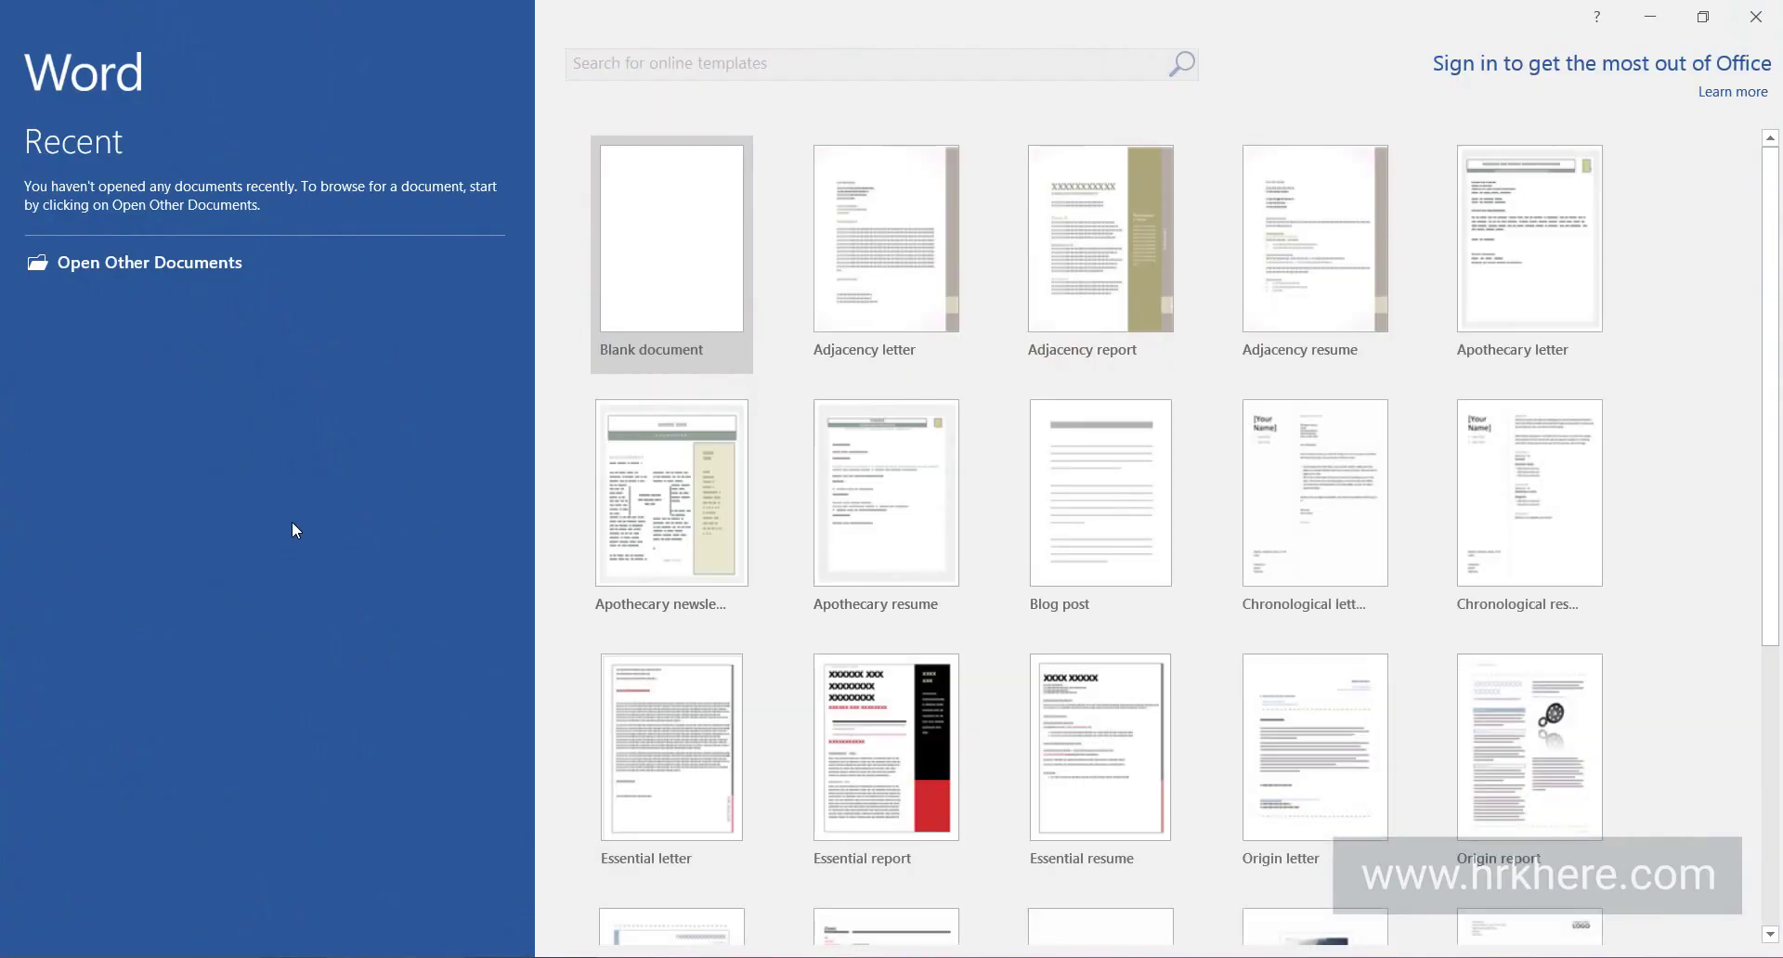
Create a new blank document
left_click(687, 305)
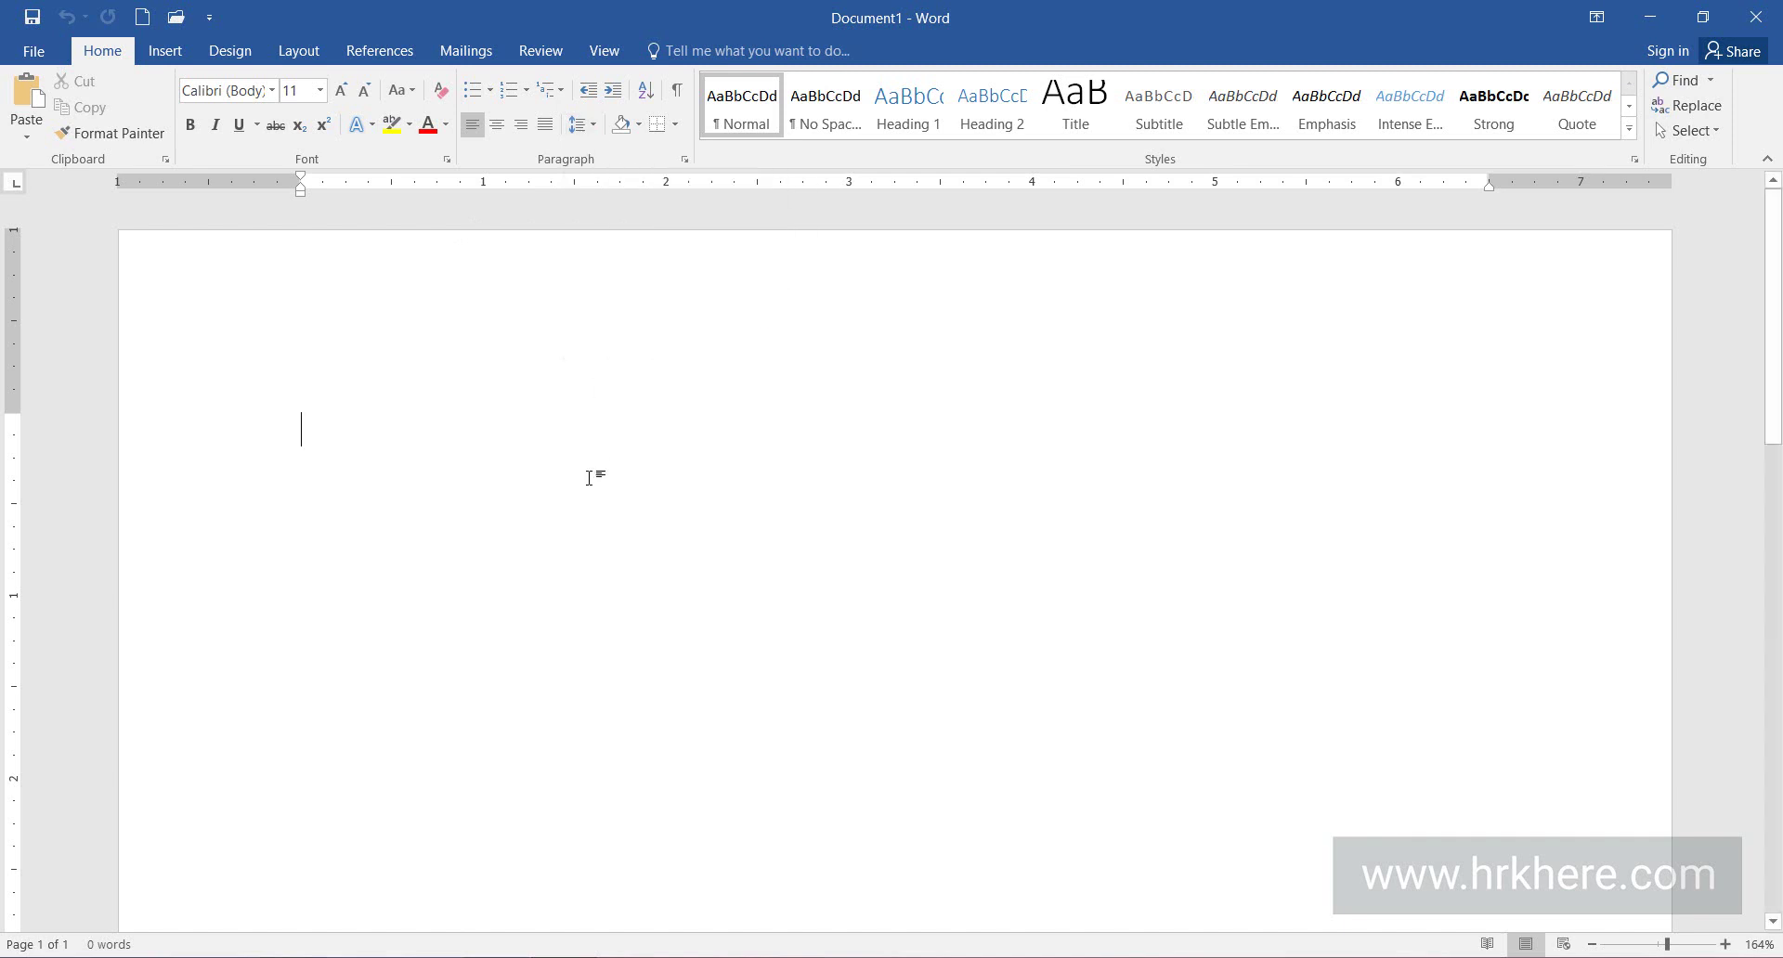
left_click(231, 50)
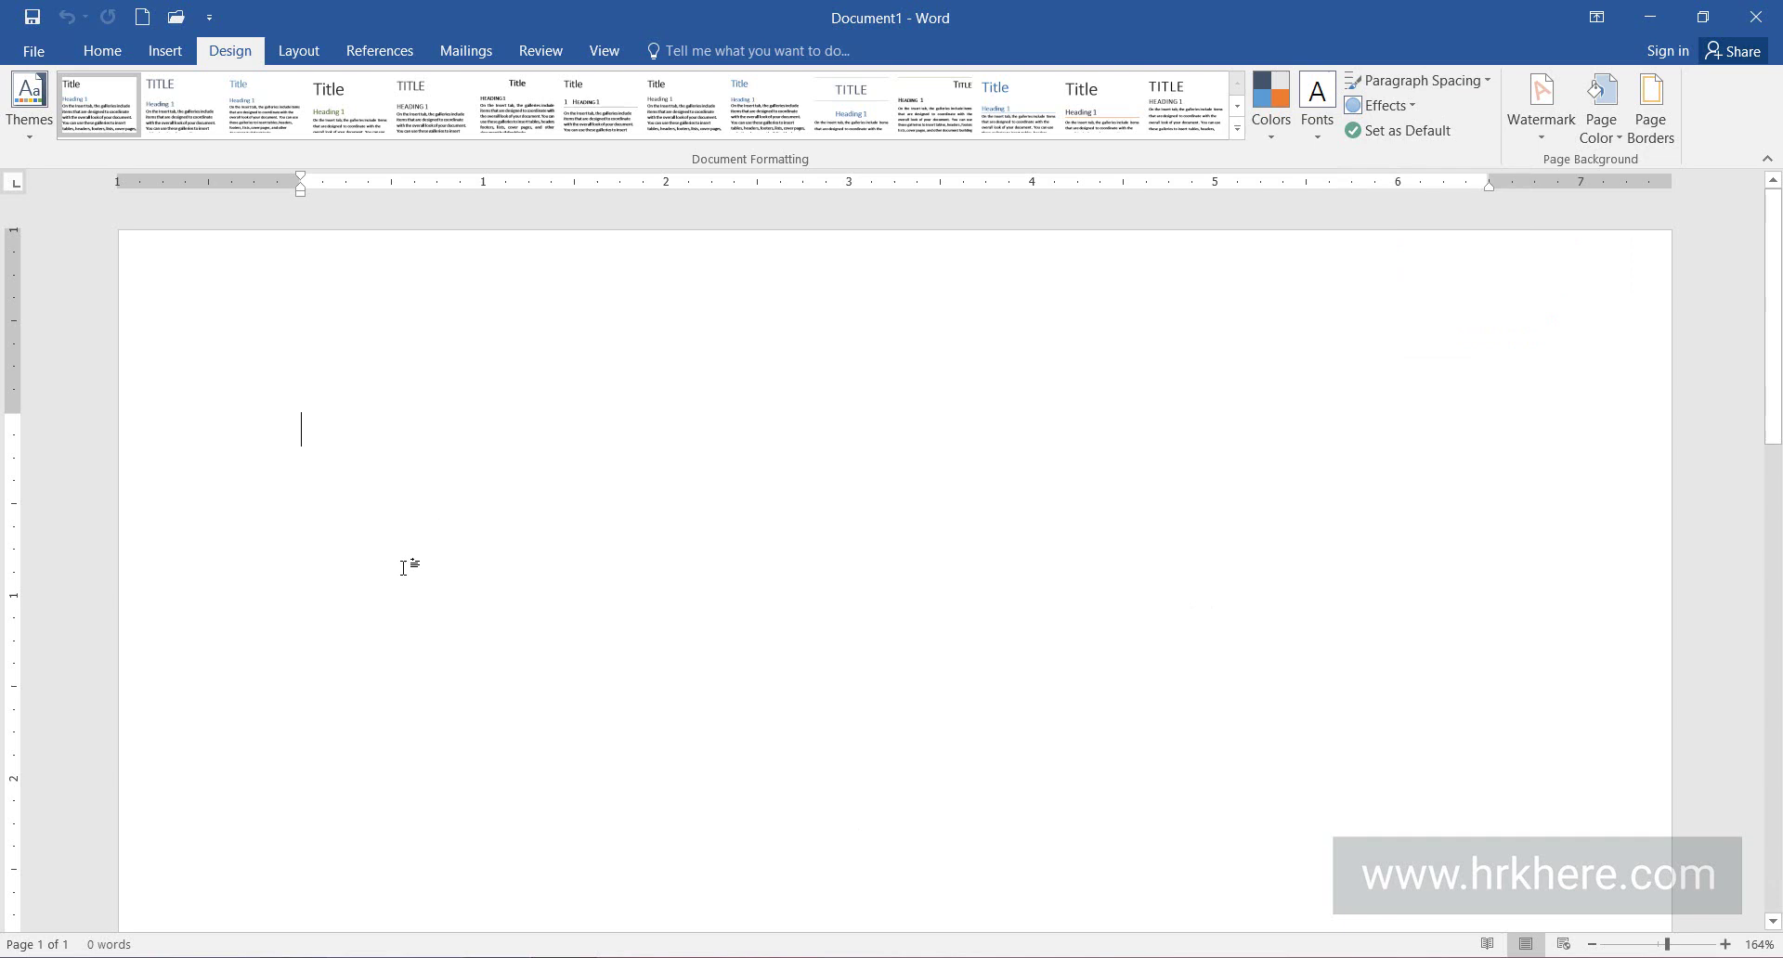
left_click(102, 50)
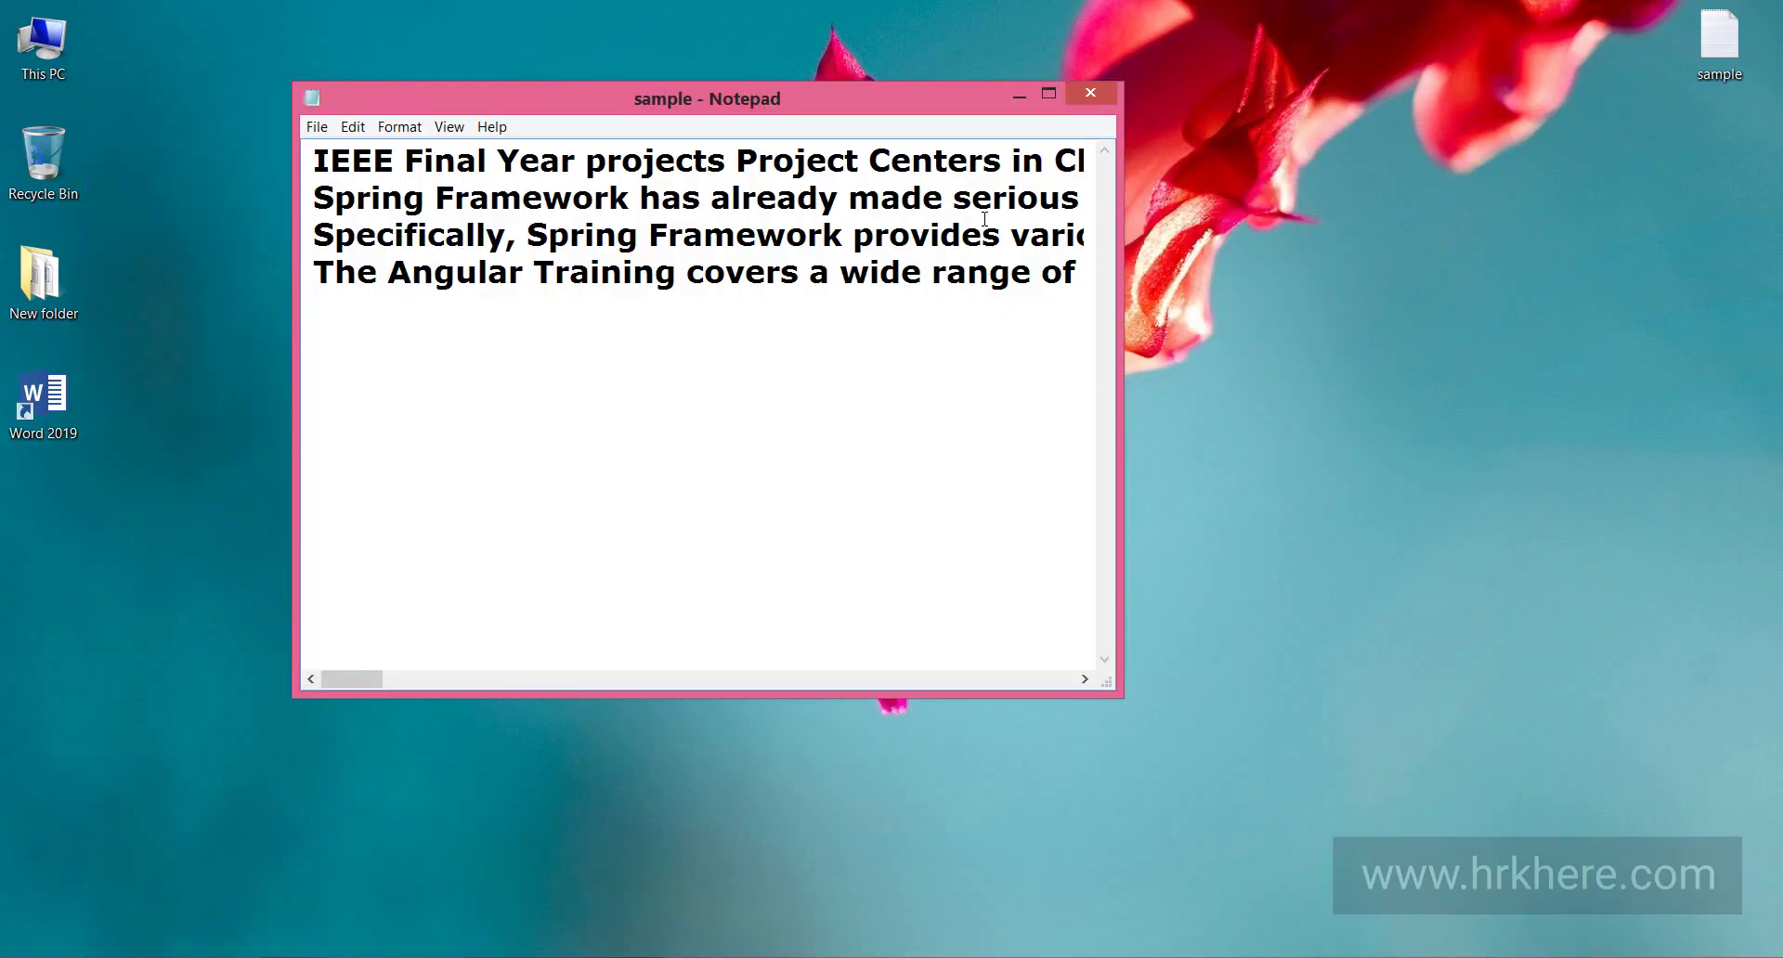
Copy all the text of the sample file in Notepad and paste it into the blank Word document
right_click(980, 219)
left_click(1012, 354)
right_click(919, 238)
left_click(964, 301)
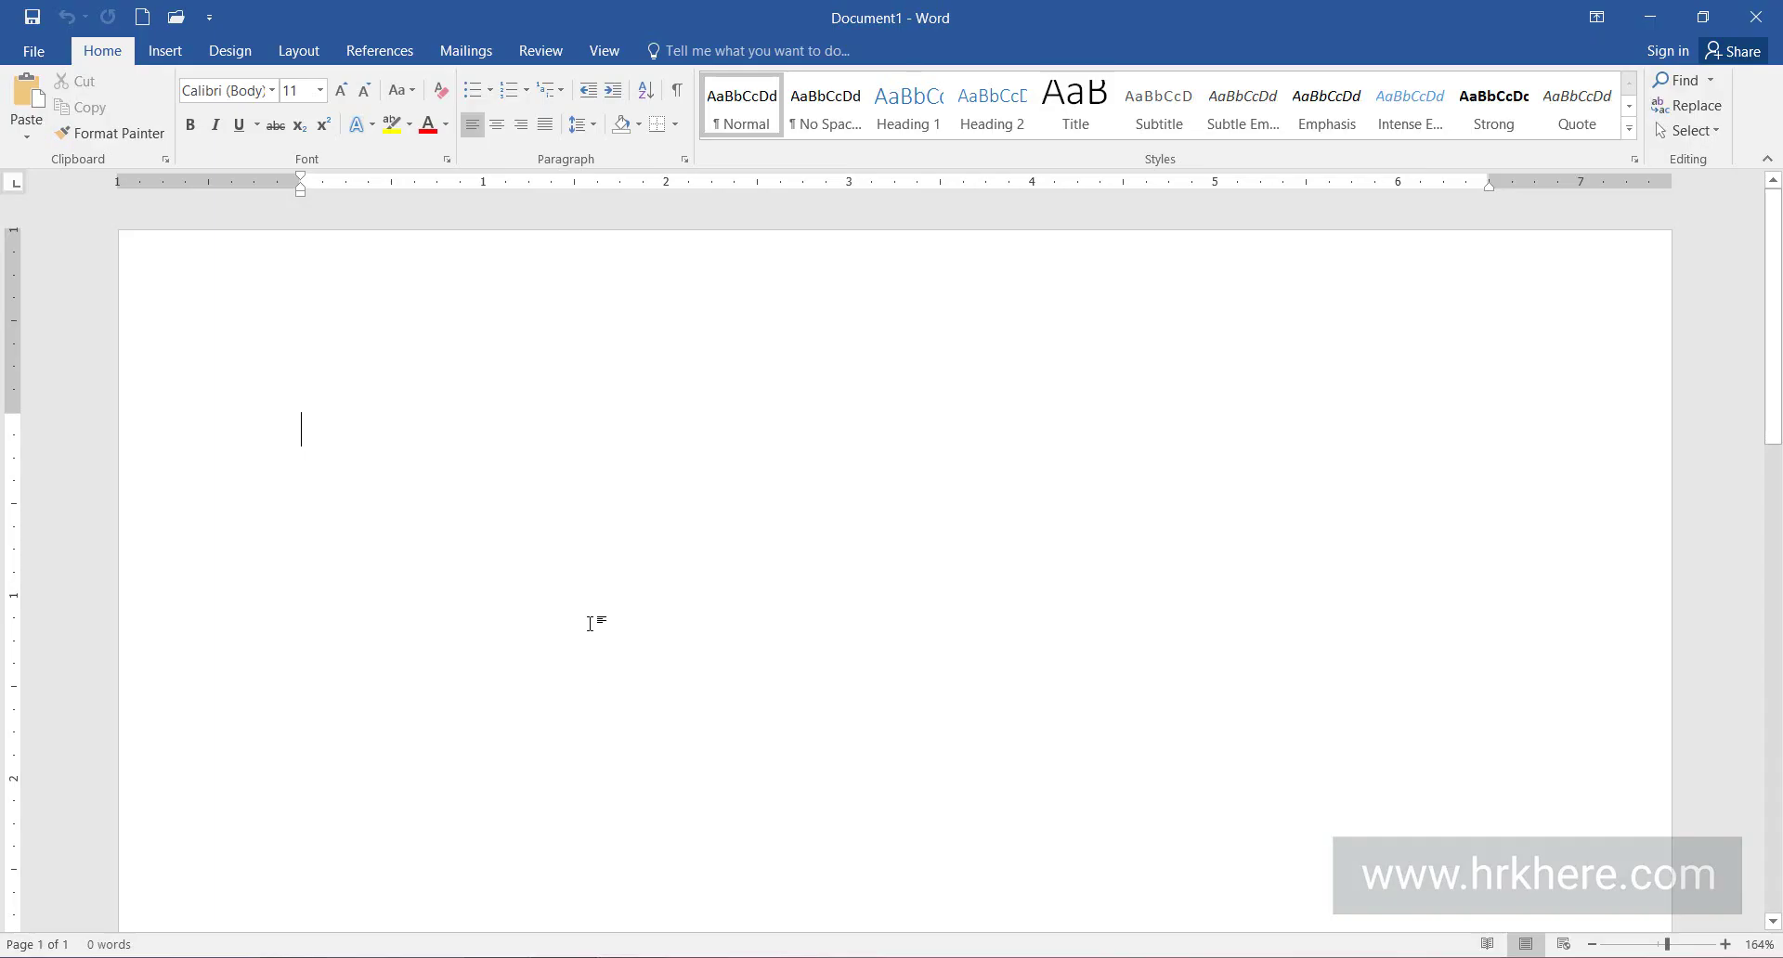
key("ctrl+v")
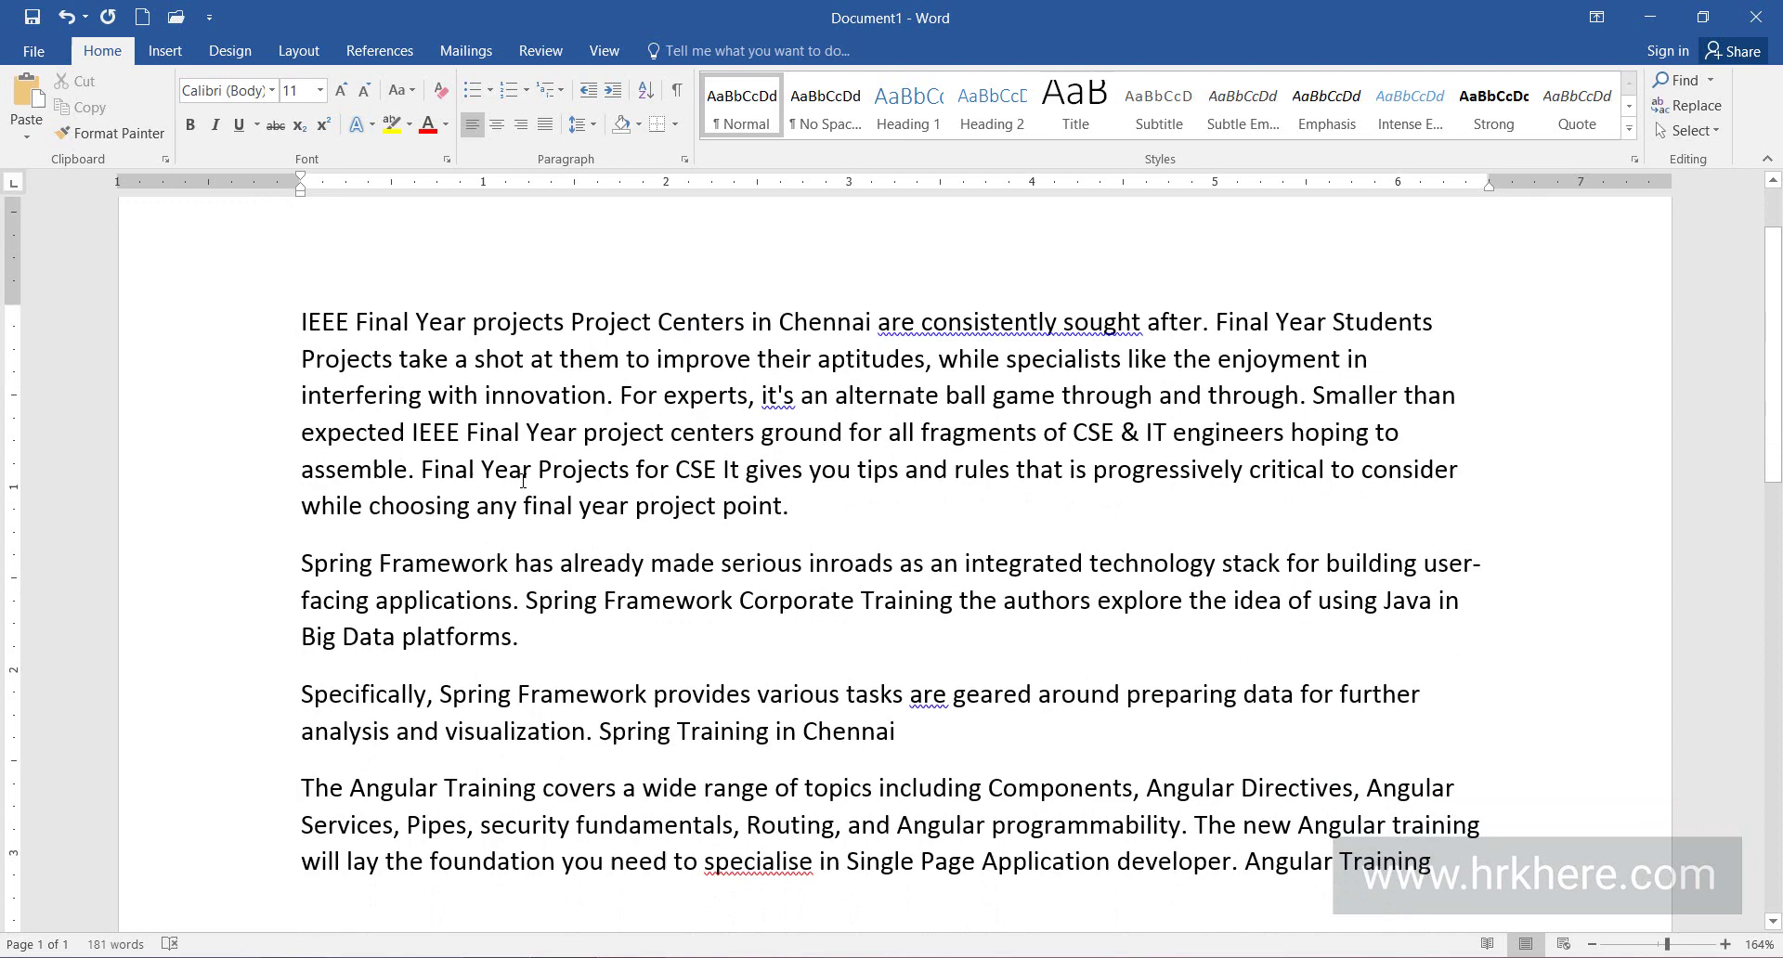
Justify all the paragraphs in the document
key("ctrl+a")
key("ctrl+j")
left_click(905, 524)
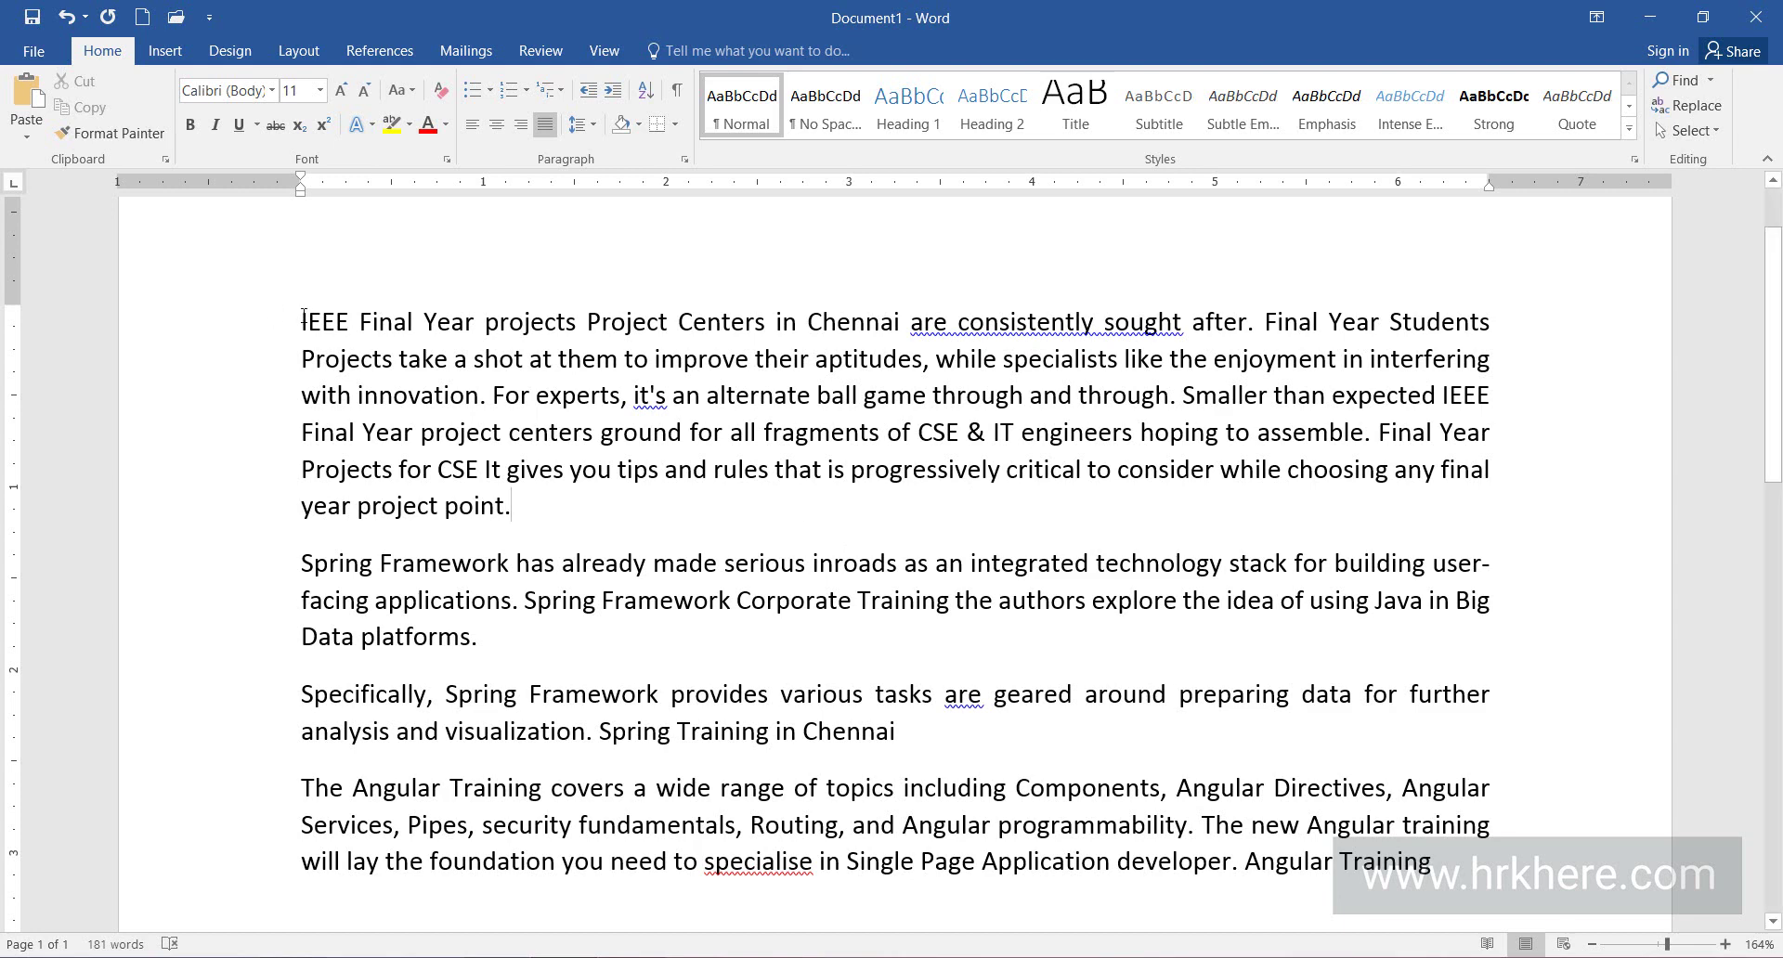
left_click_drag(302, 322, 1489, 358)
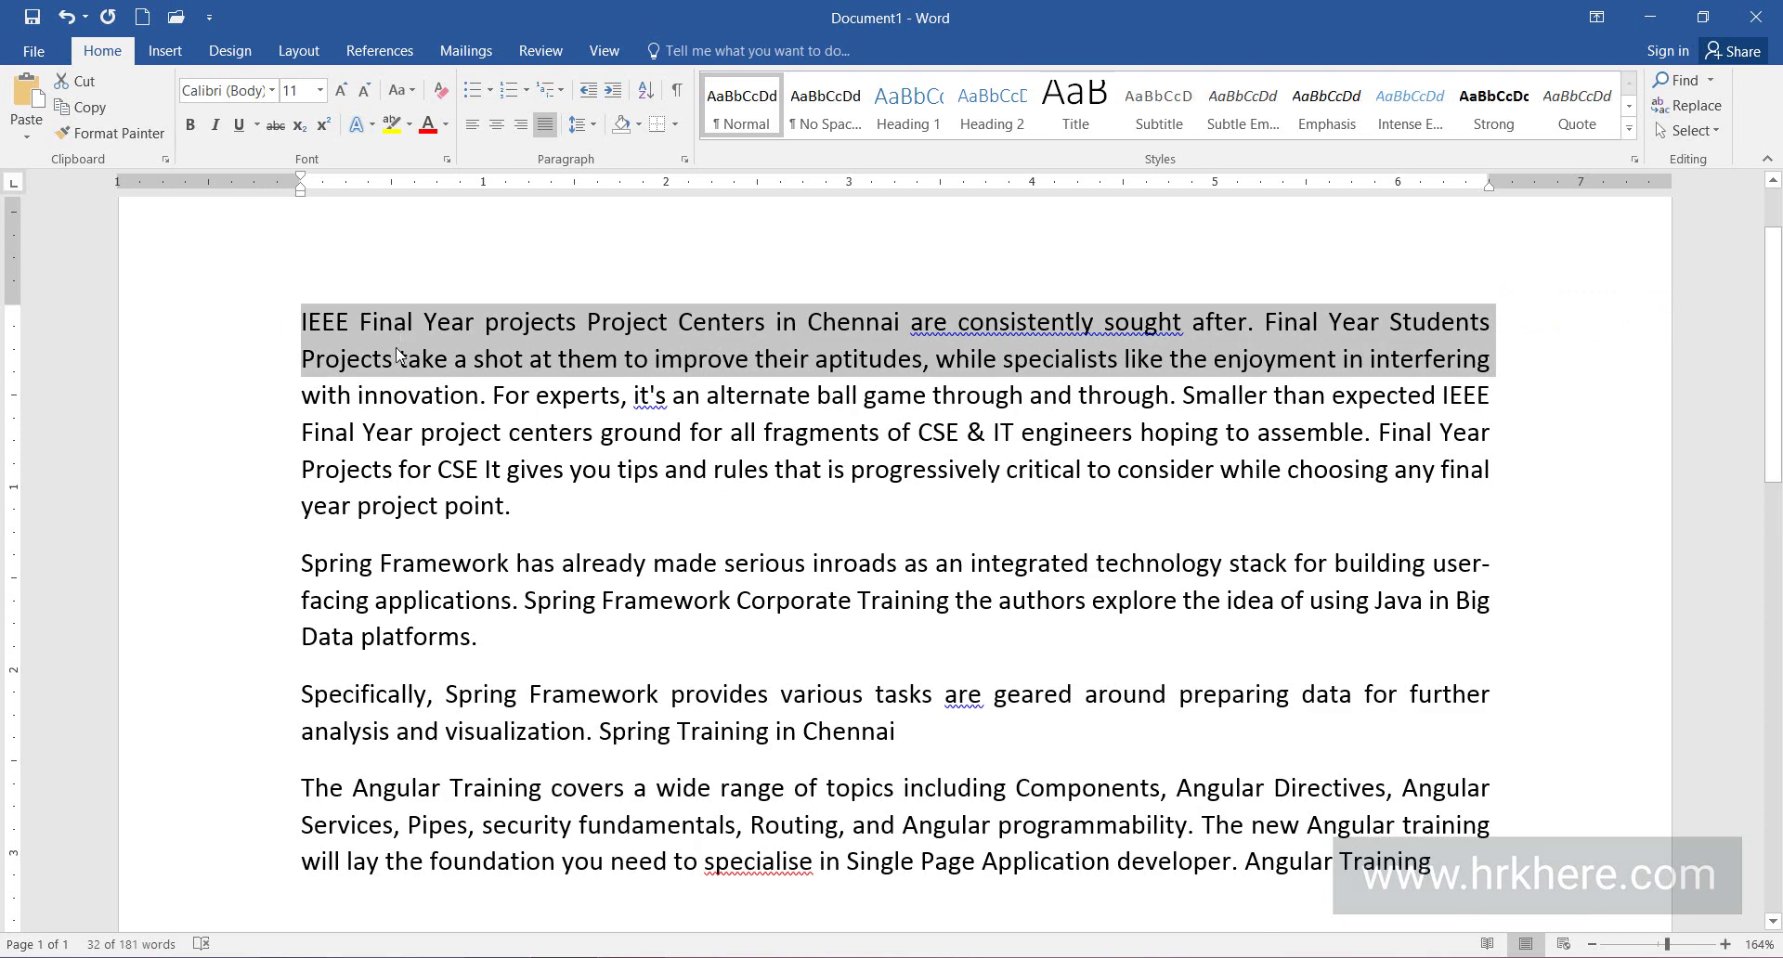
left_click(1517, 543)
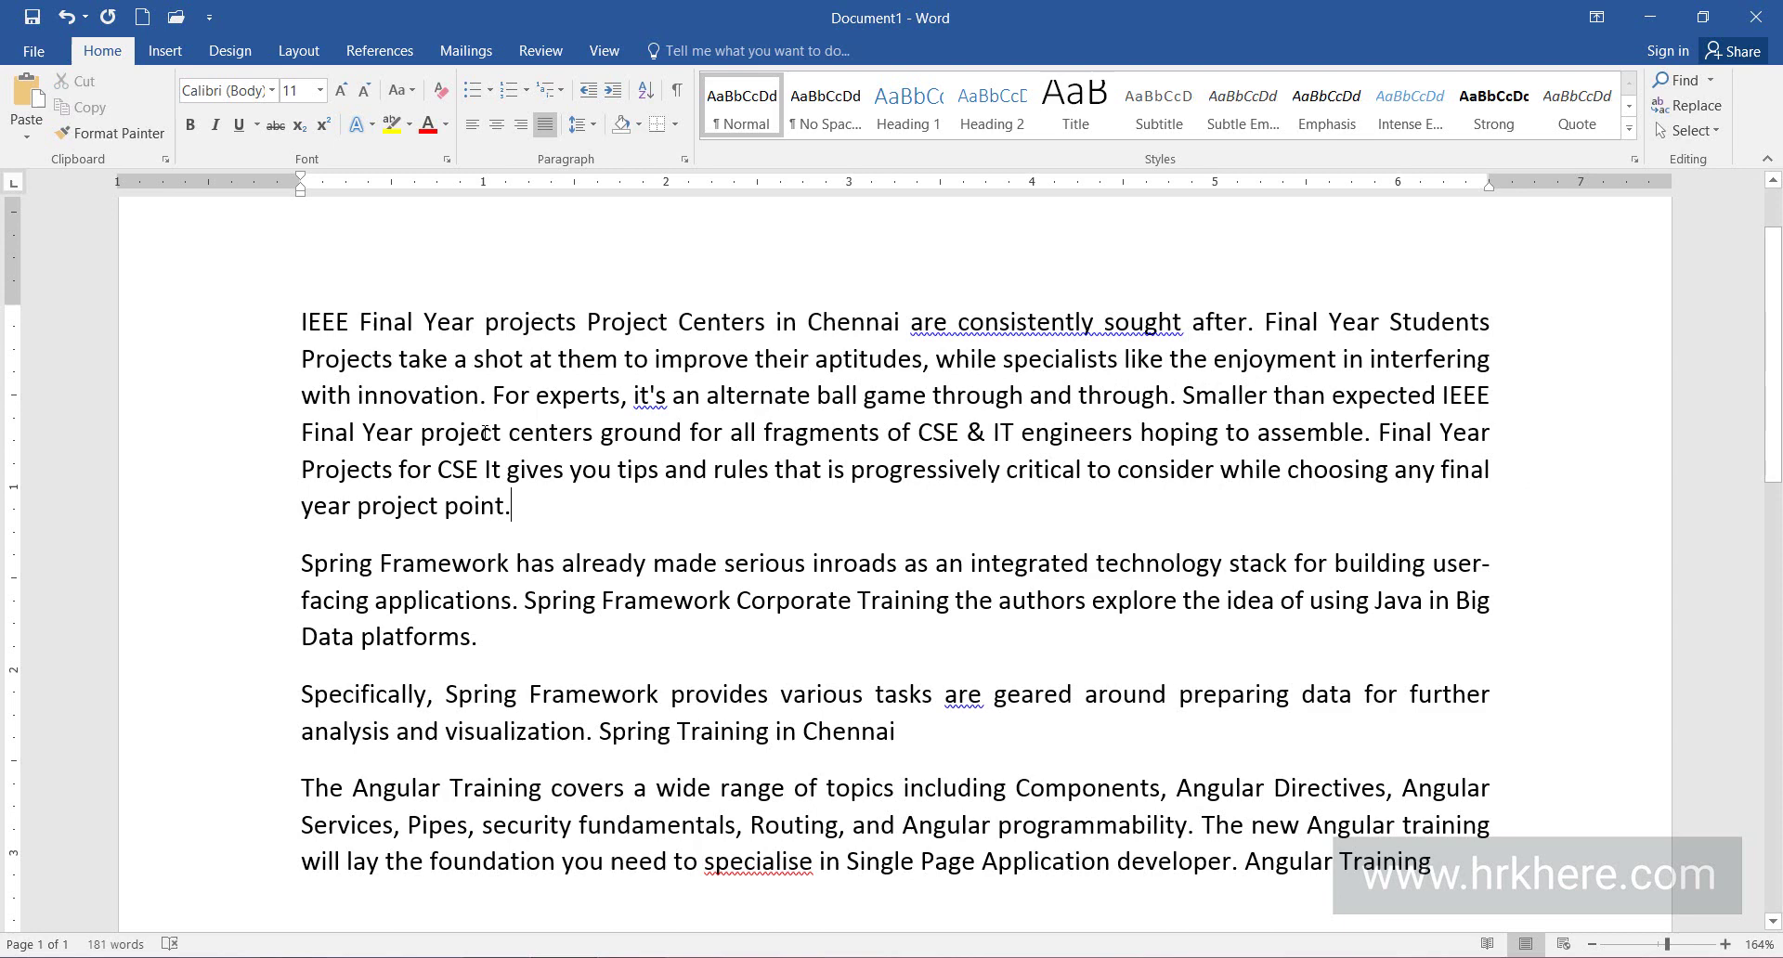
left_click_drag(315, 325, 483, 650)
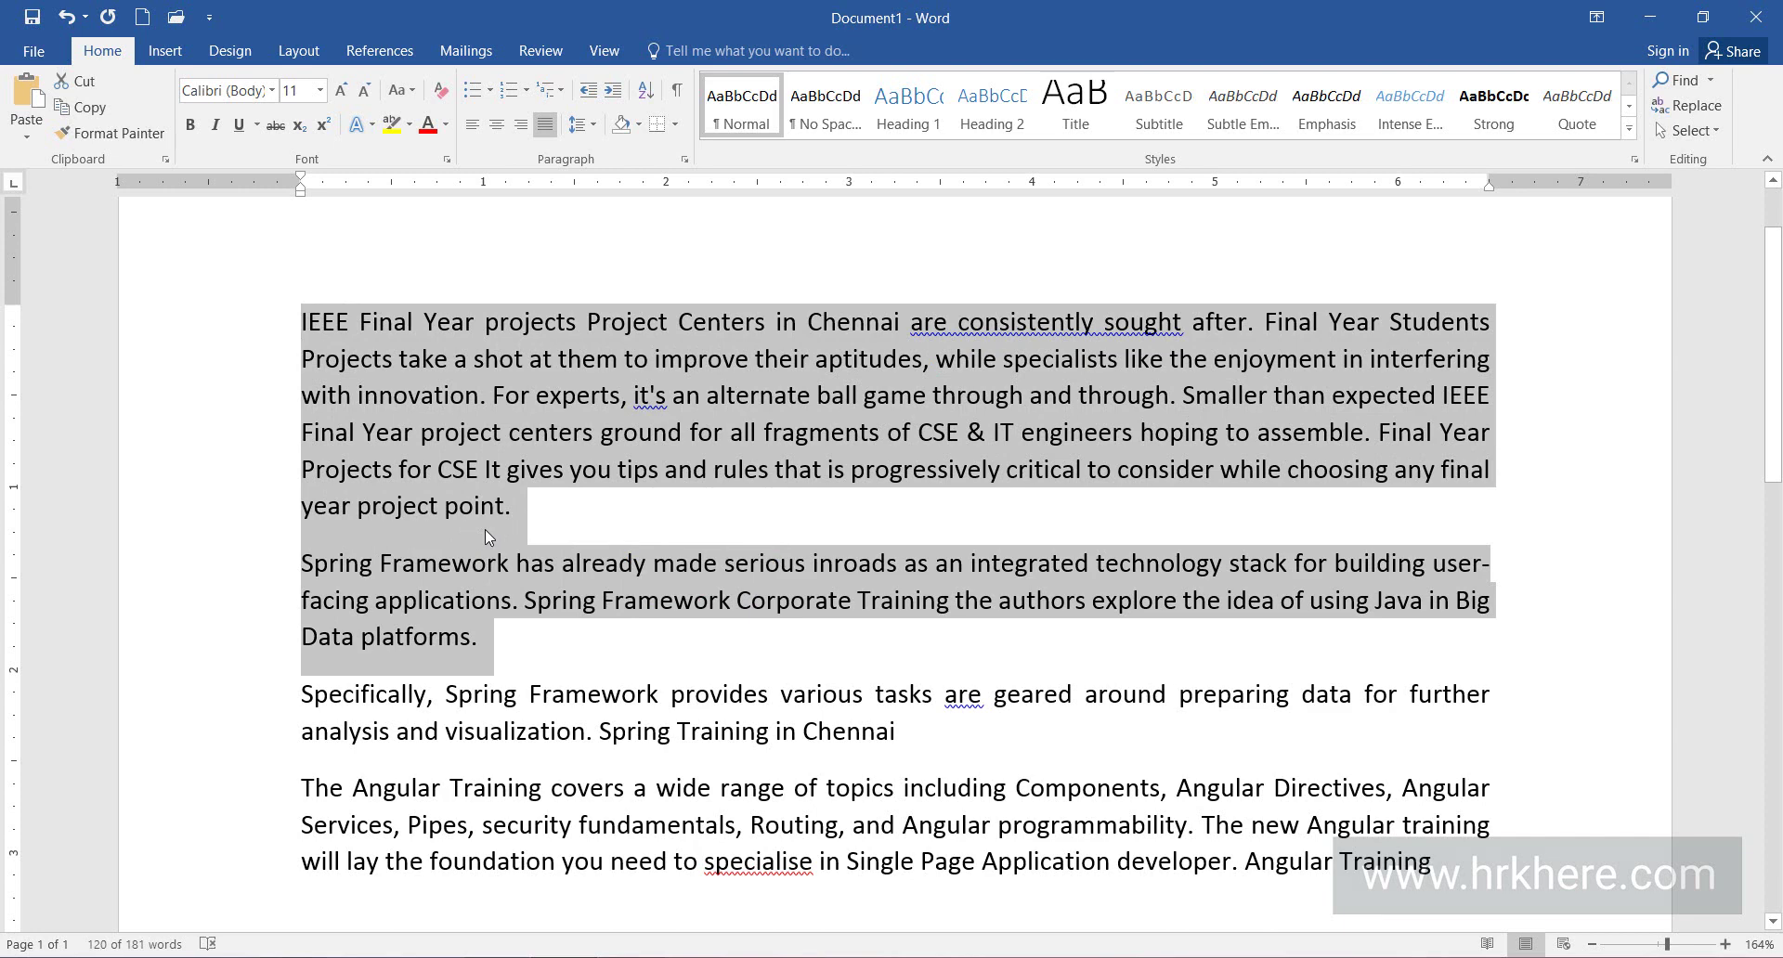
left_click(718, 519)
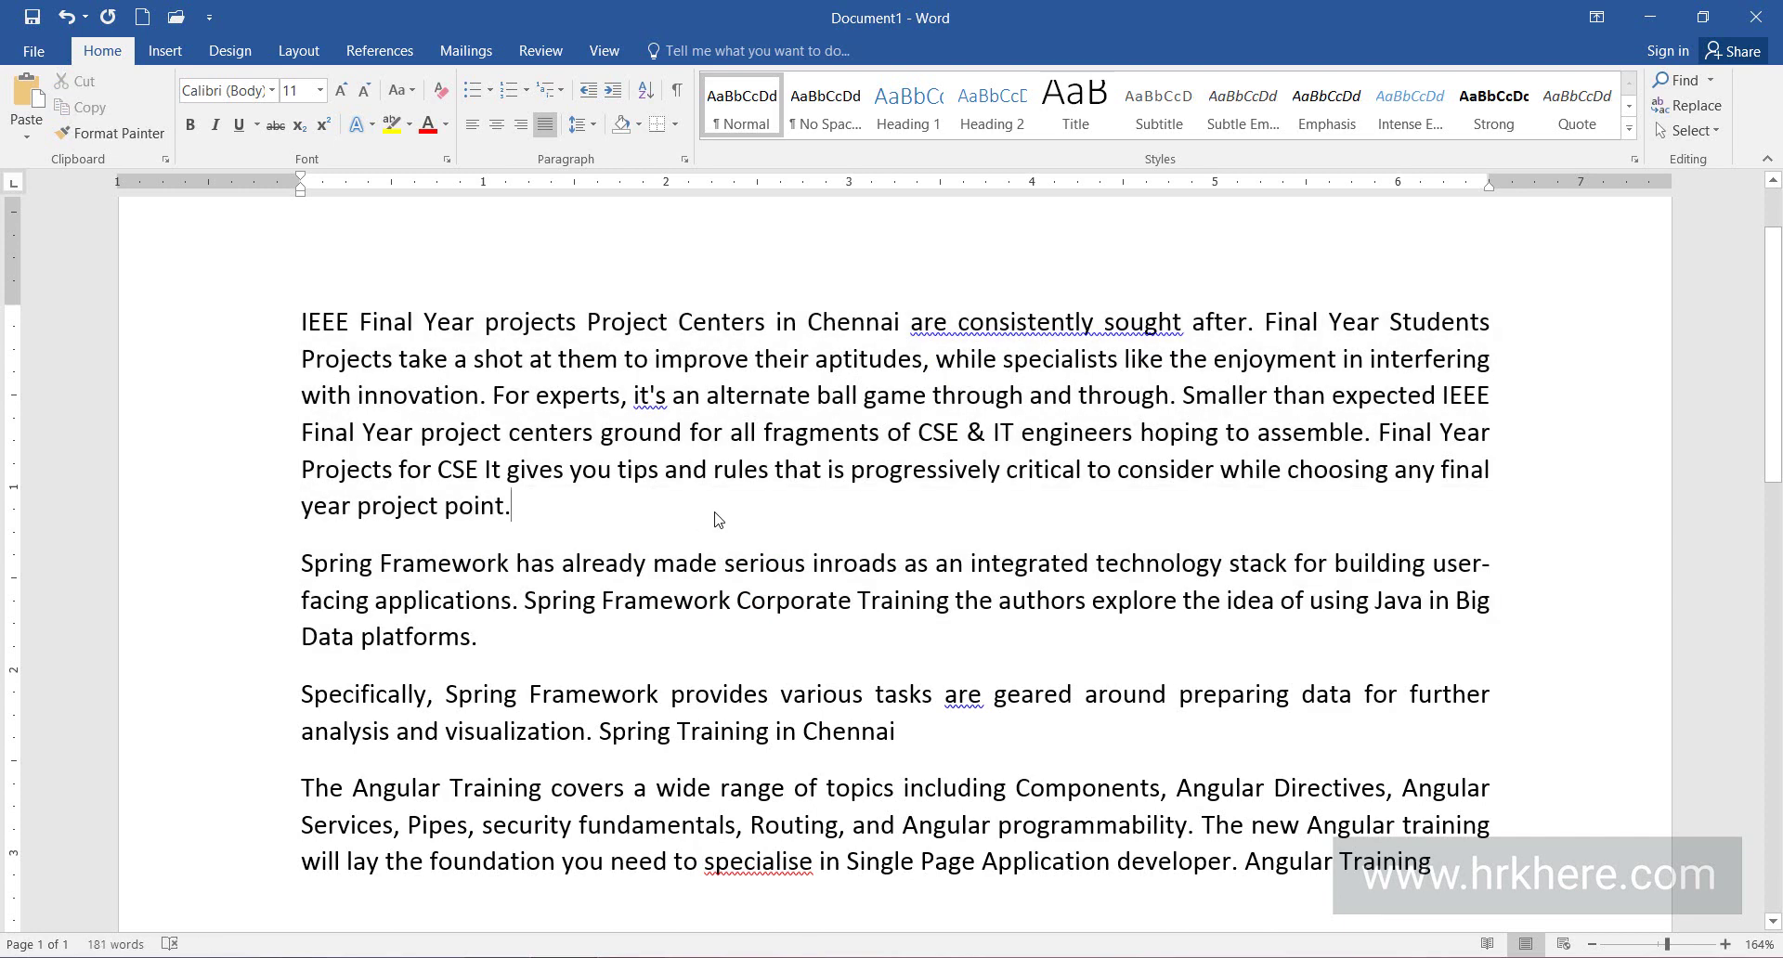
Apply the built-in Open paragraph spacing to the whole document
scroll(711, 506, "up", 1)
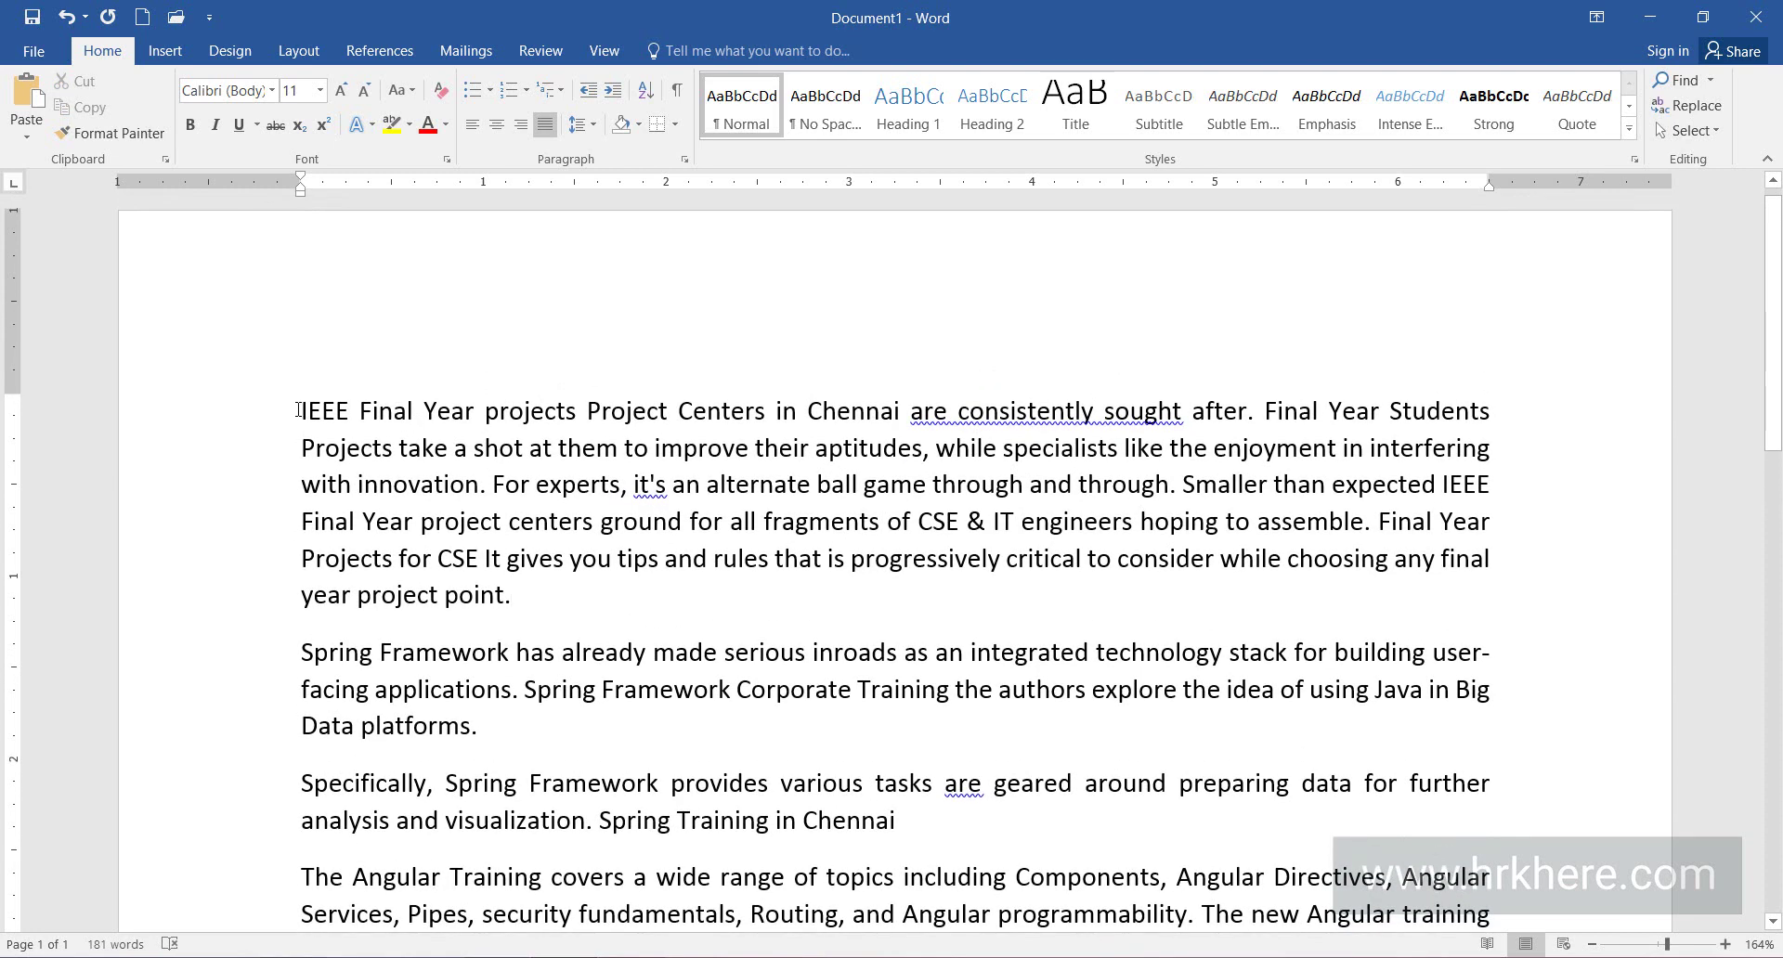
left_click(230, 51)
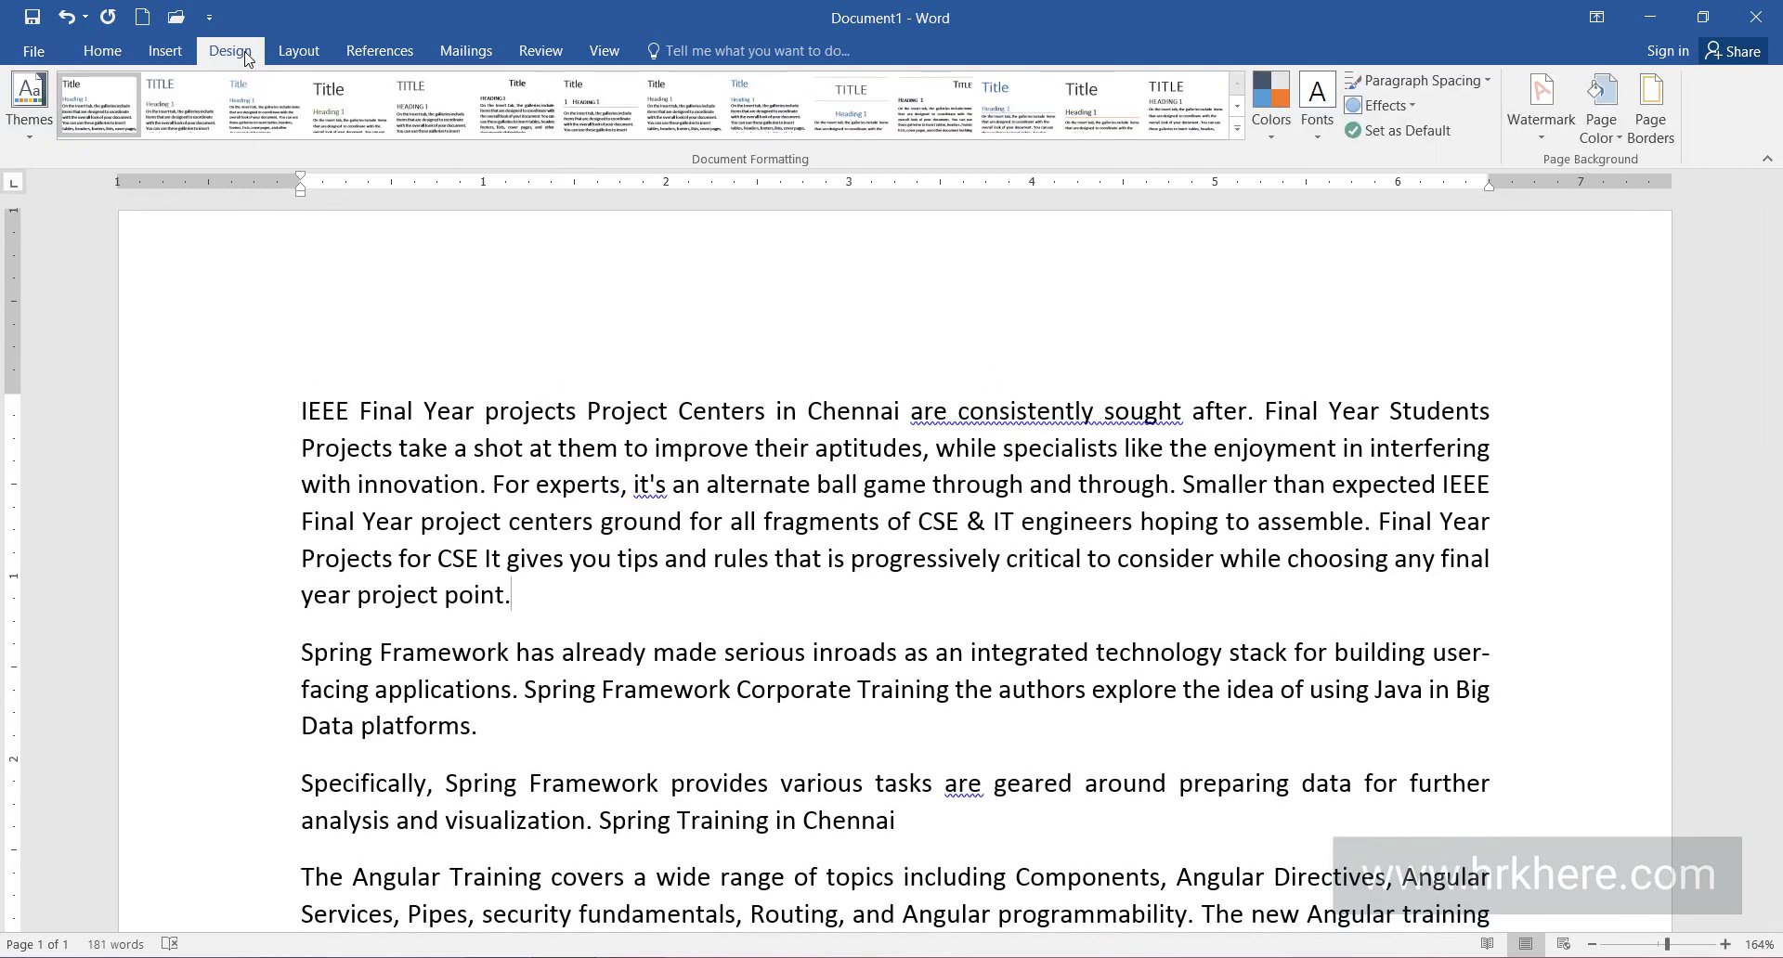
left_click(1483, 89)
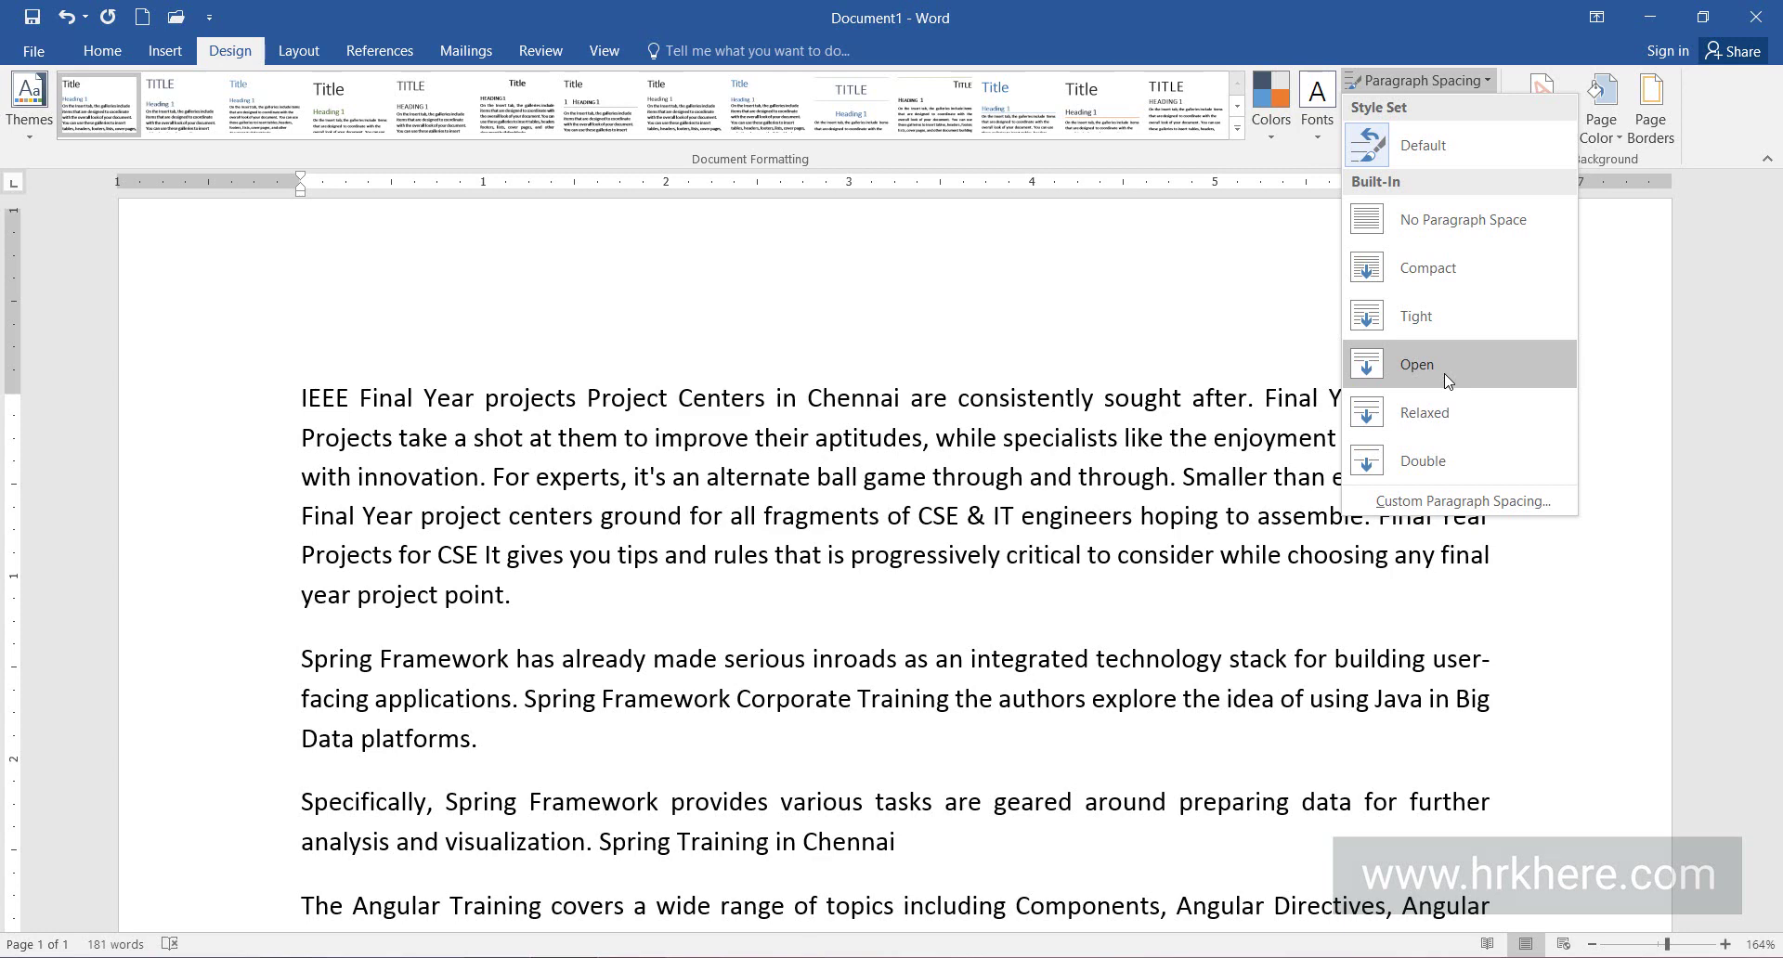
left_click(1446, 380)
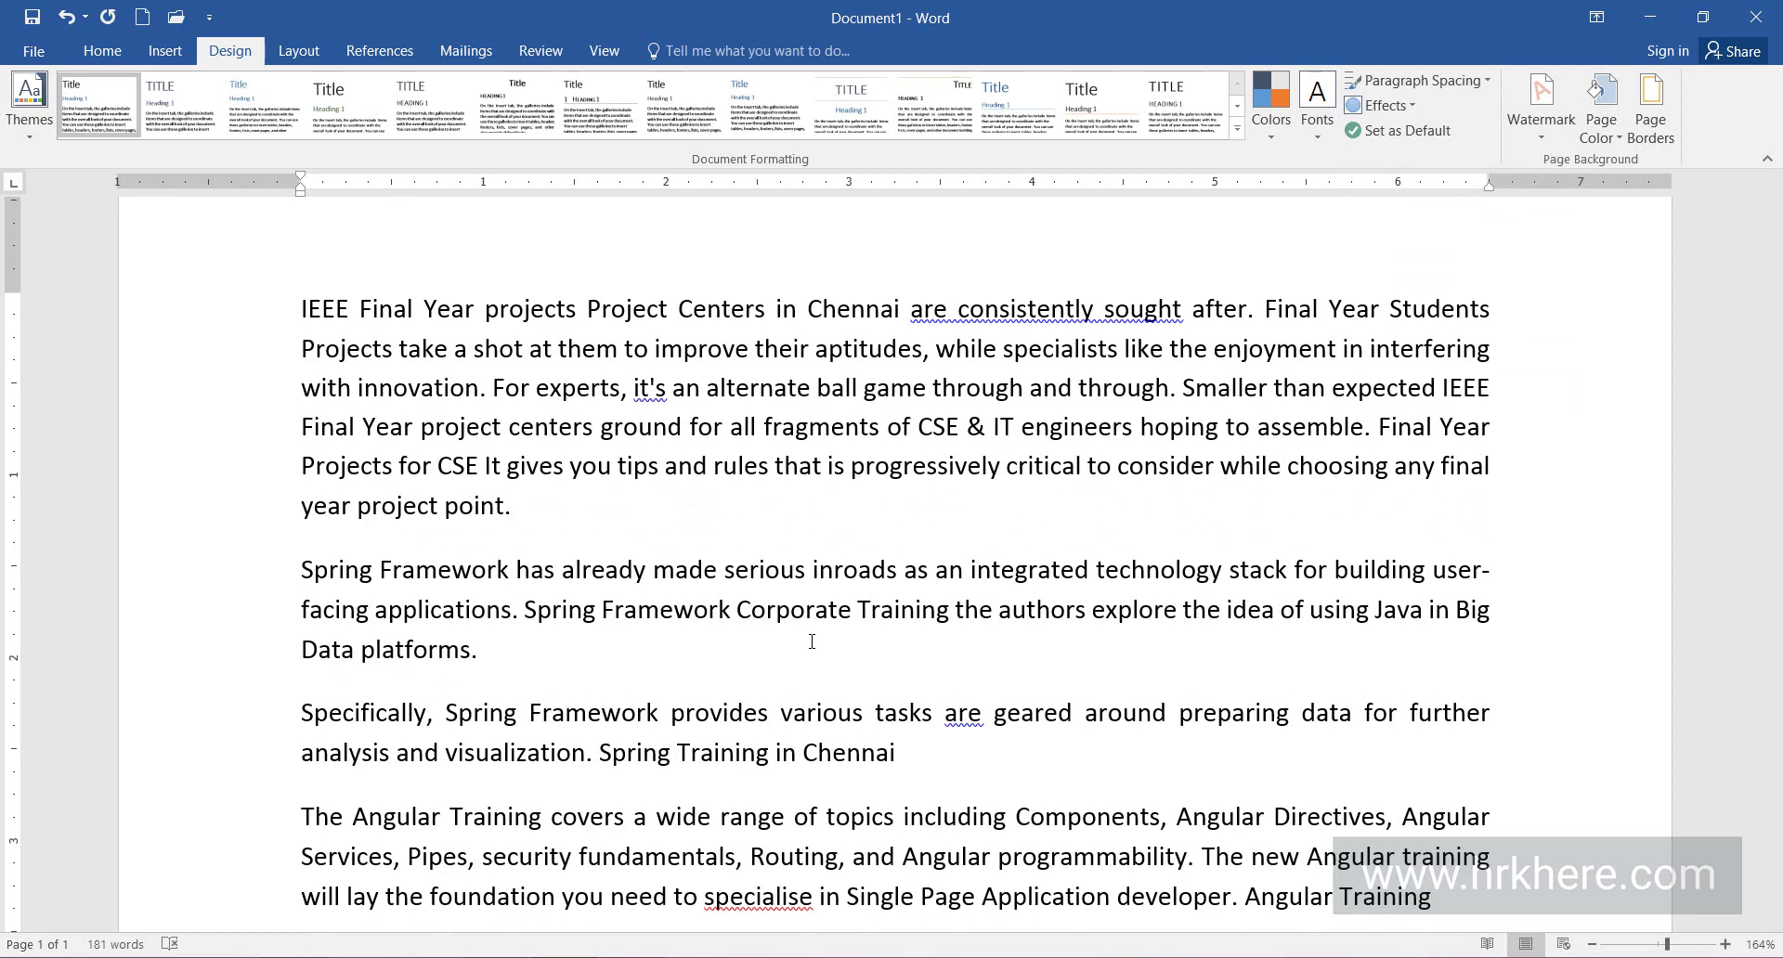
scroll(812, 641, "up", 2)
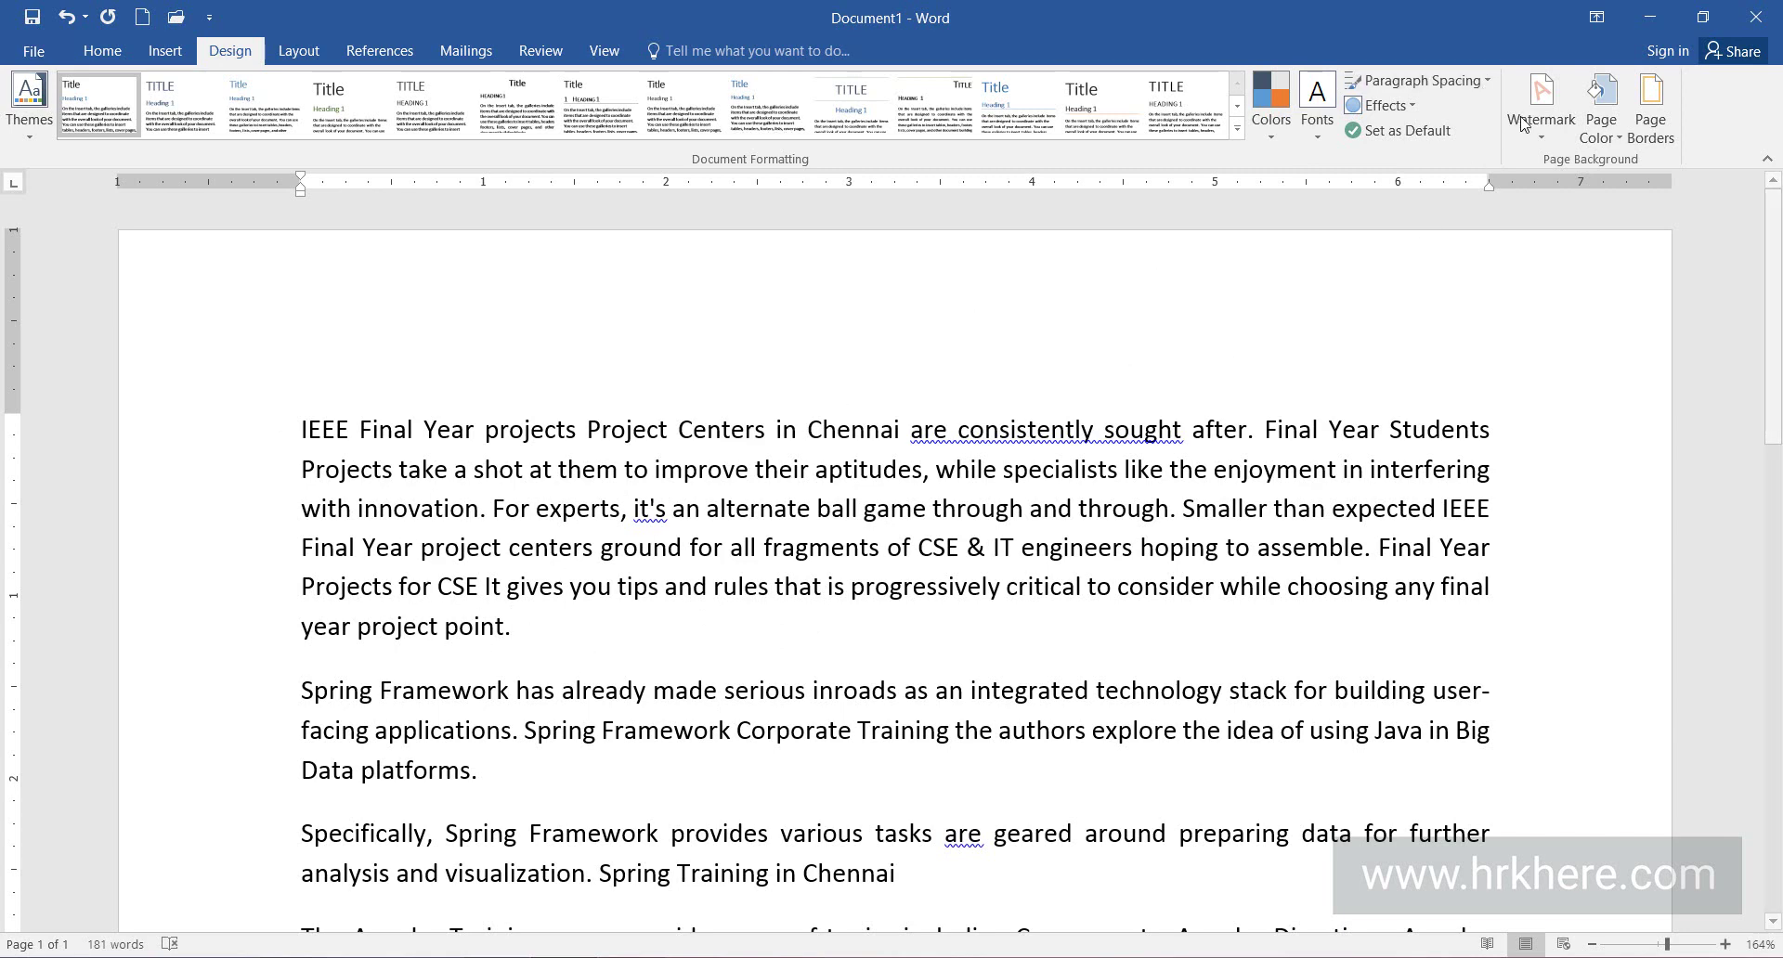
left_click(1481, 88)
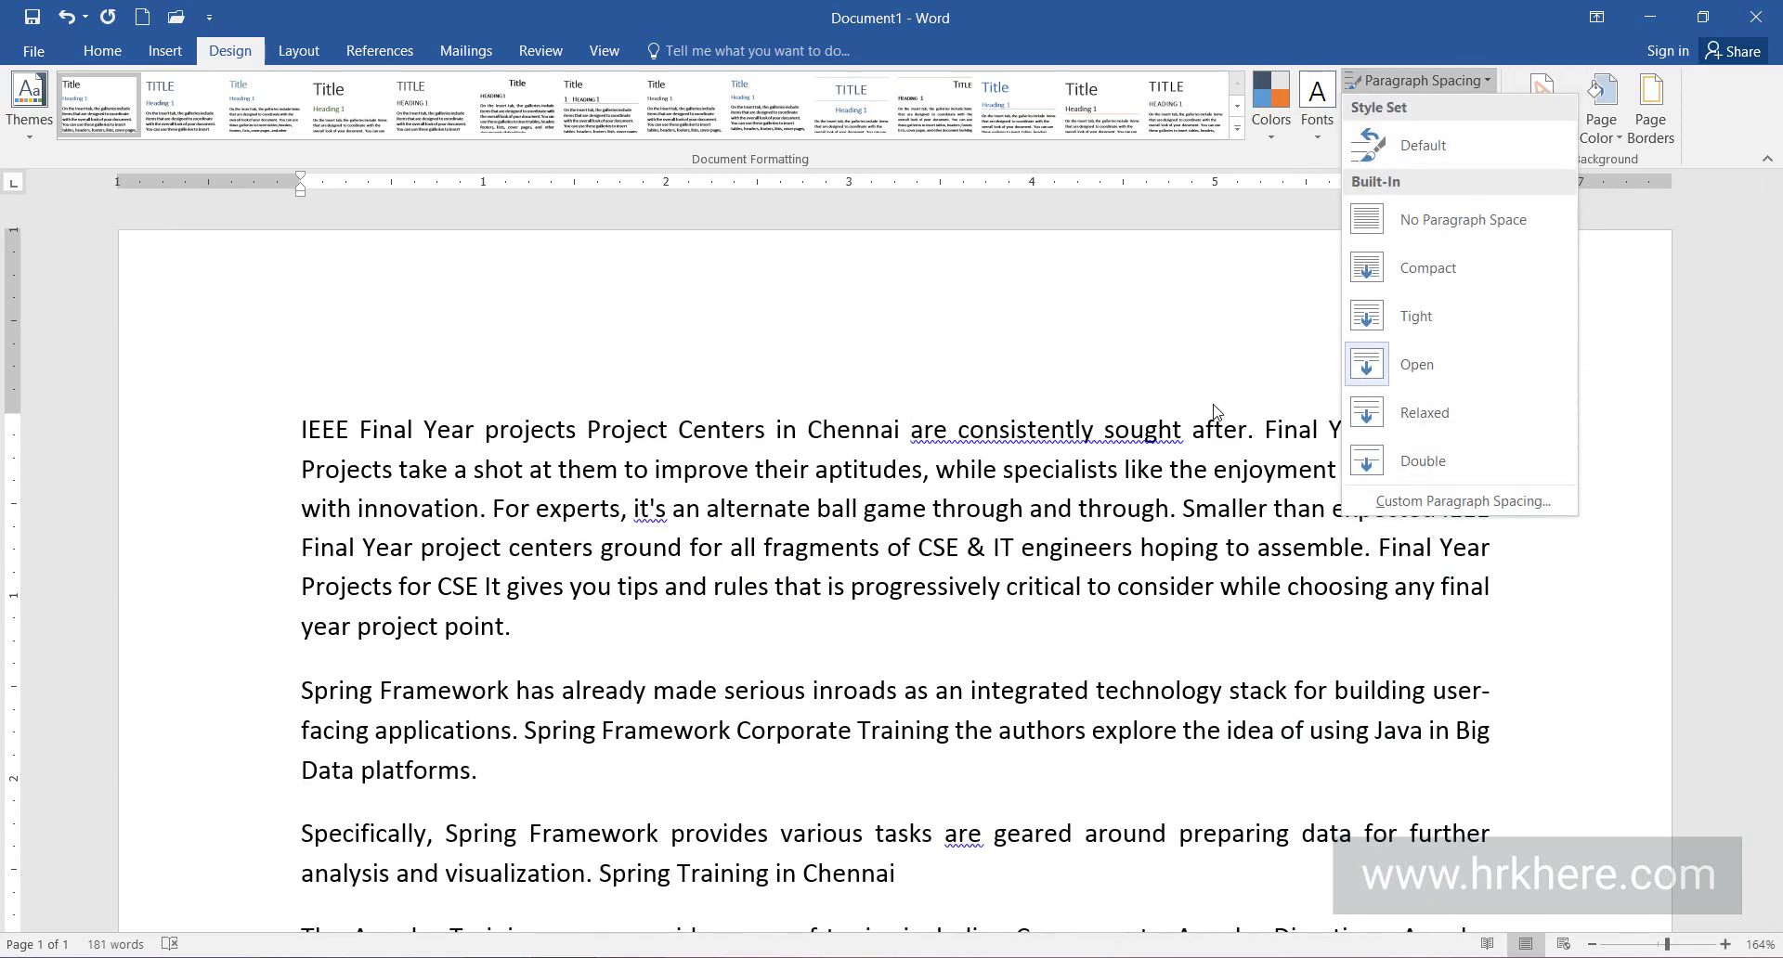
left_click(1126, 364)
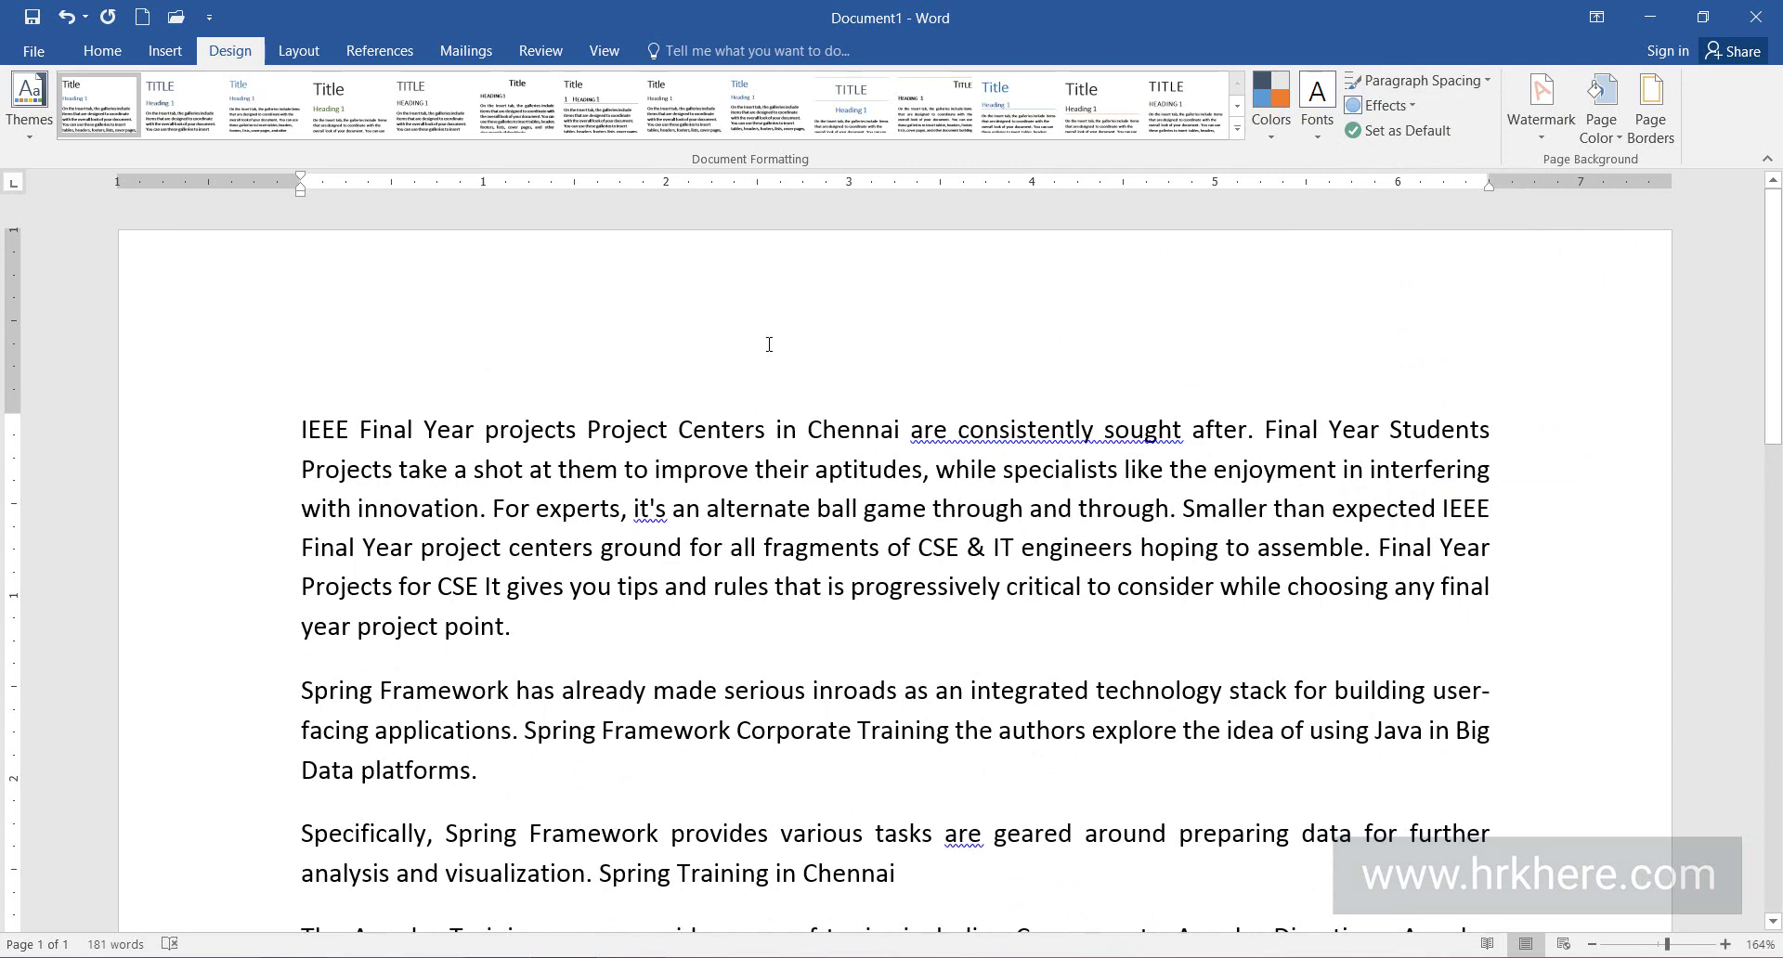
Set the line spacing of the first paragraph, starting with "IEEE Final Year projects", to 1.5
left_click(102, 50)
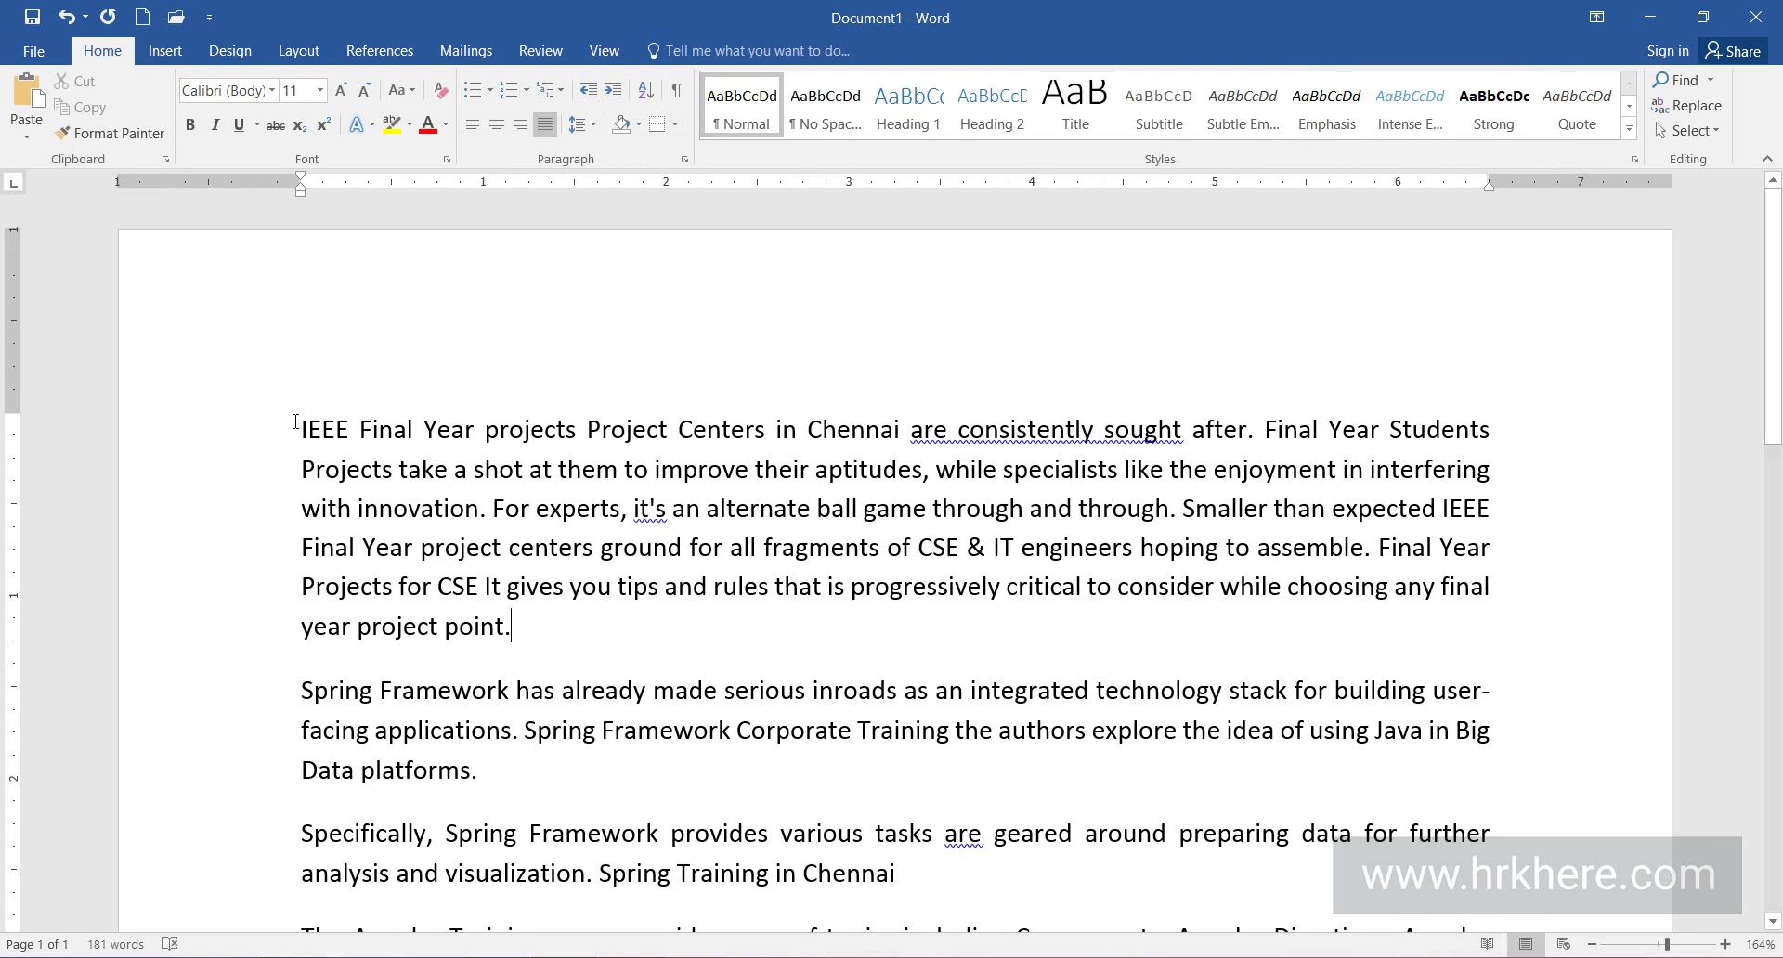
left_click_drag(300, 423, 513, 627)
left_click(522, 386)
left_click(489, 512)
left_click(593, 130)
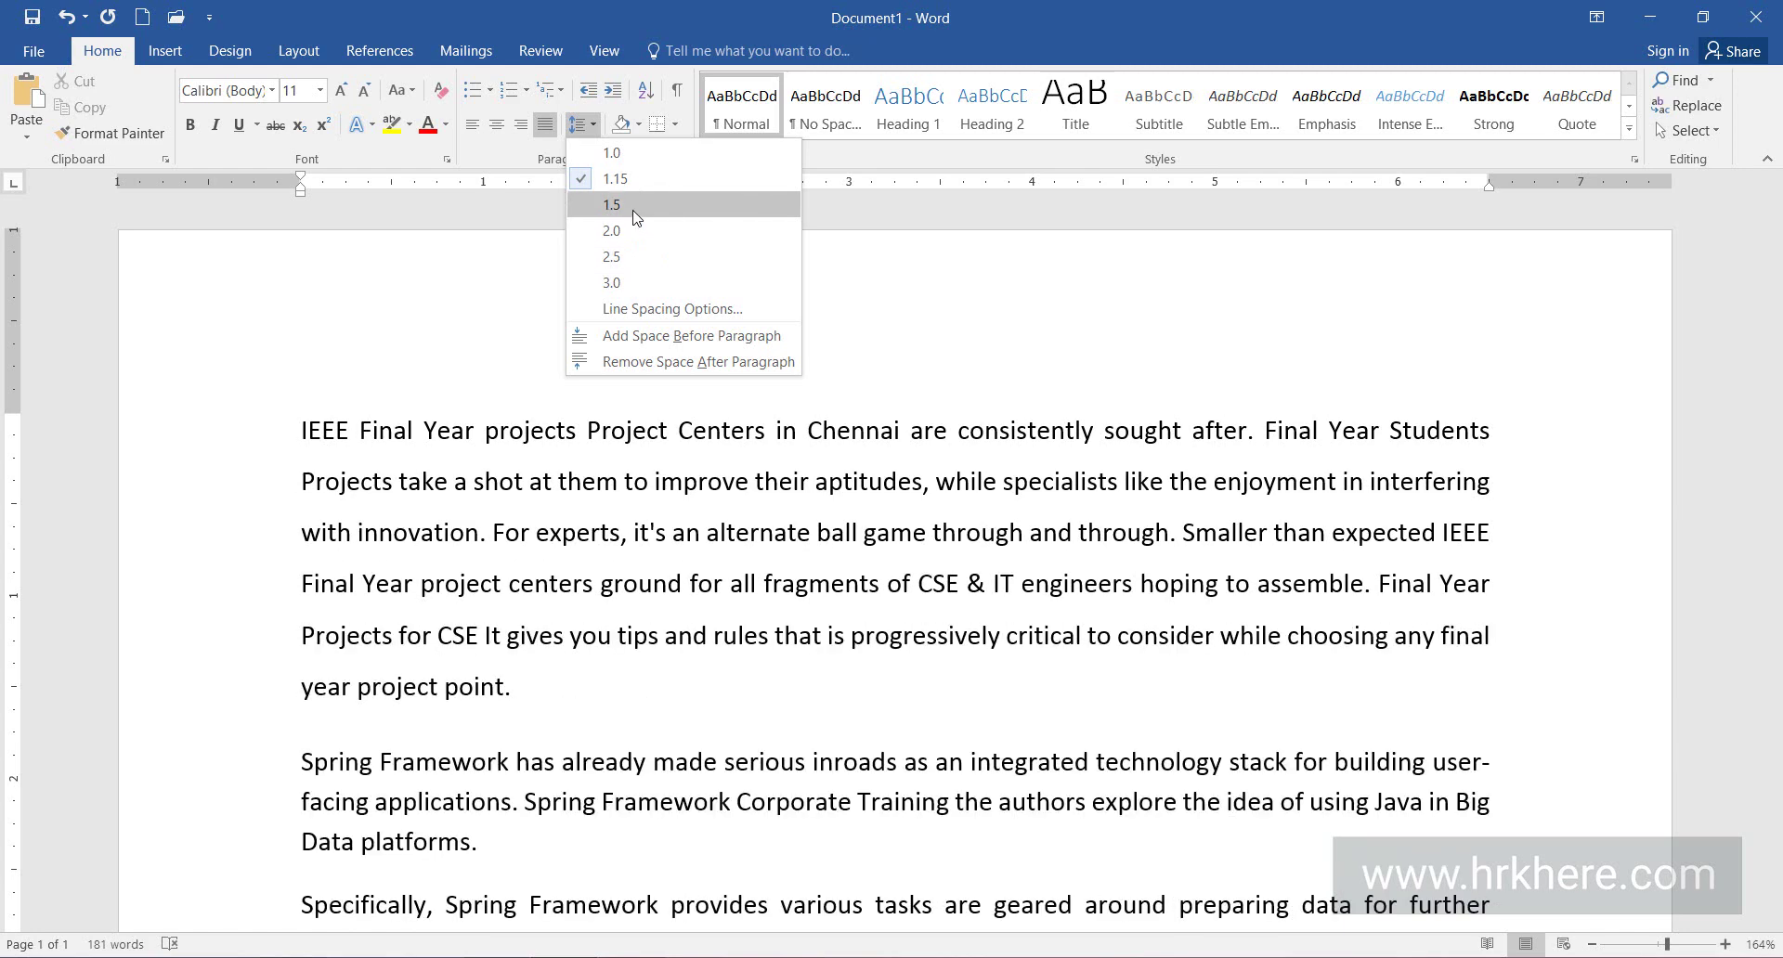
left_click(634, 206)
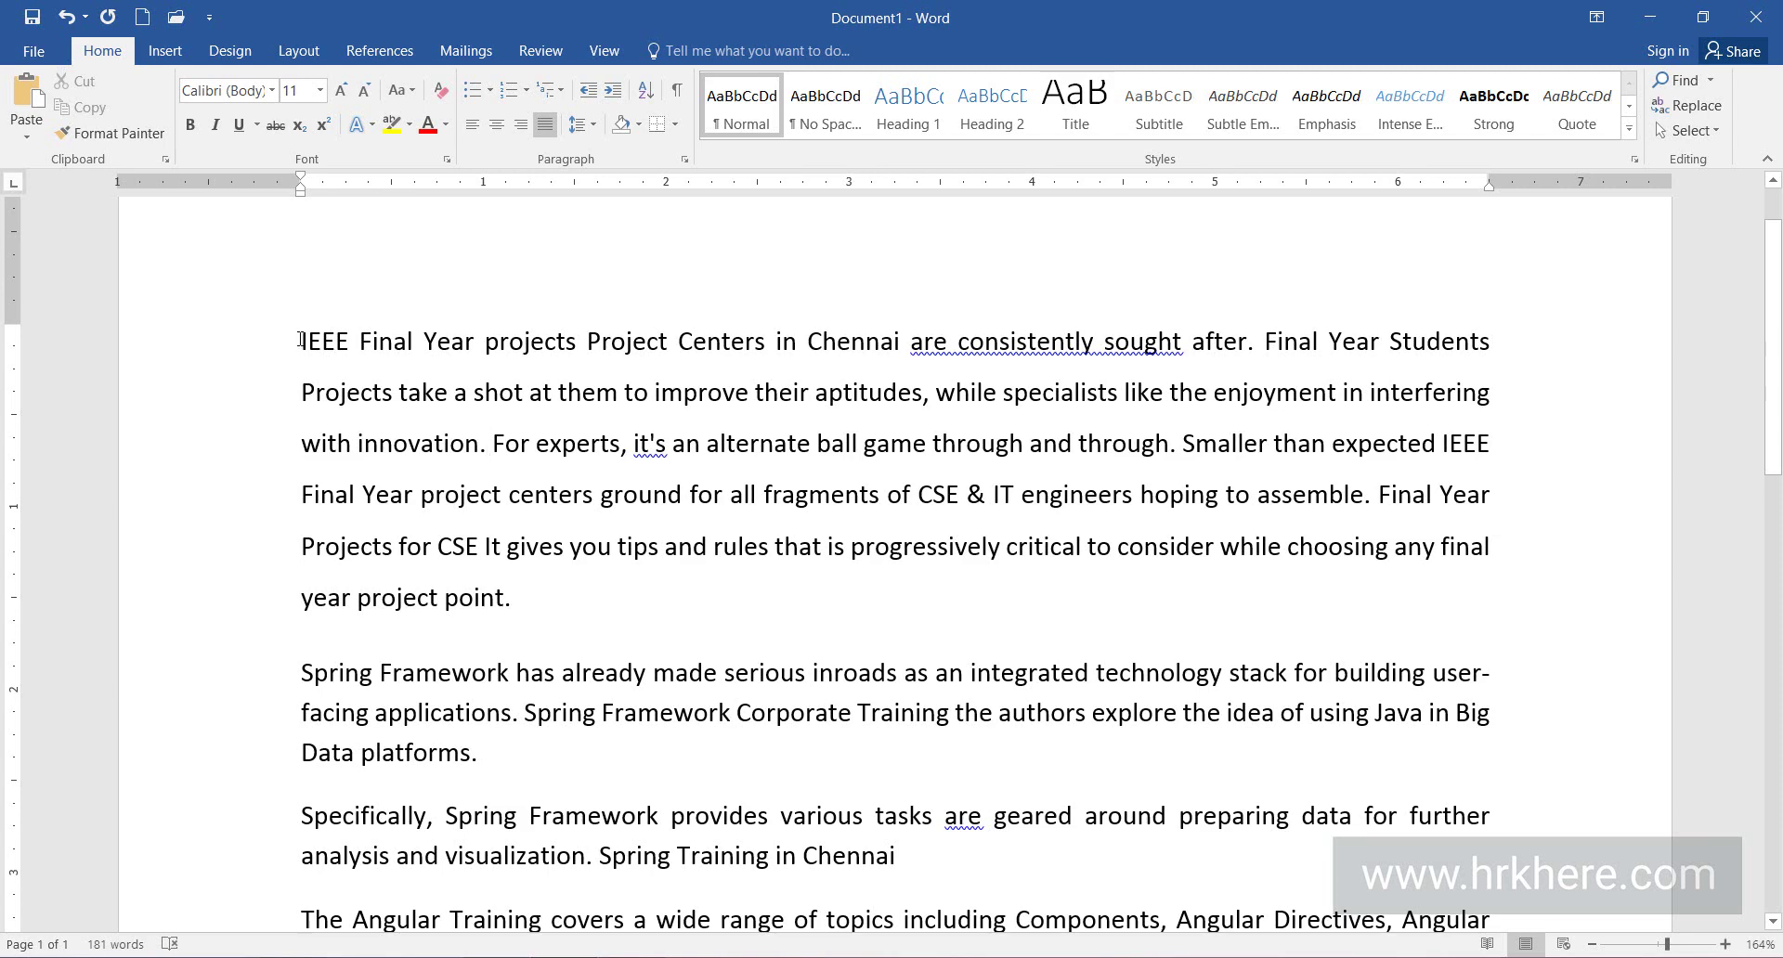
left_click_drag(300, 340, 511, 597)
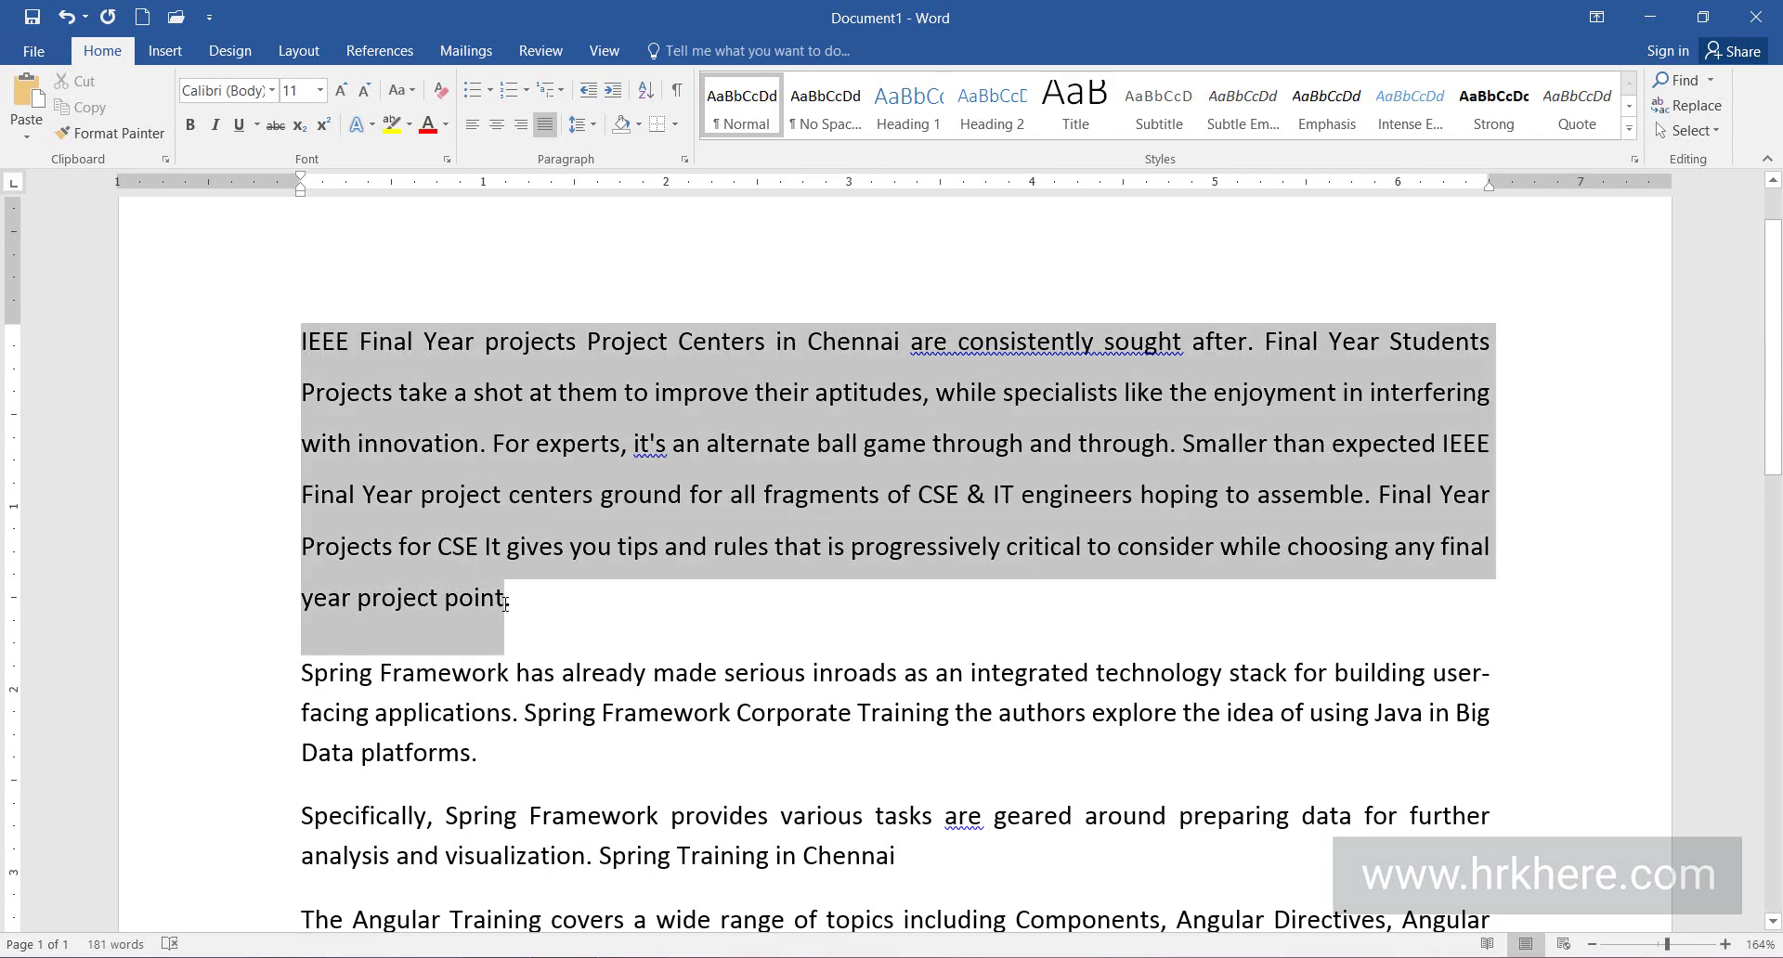
left_click(615, 476)
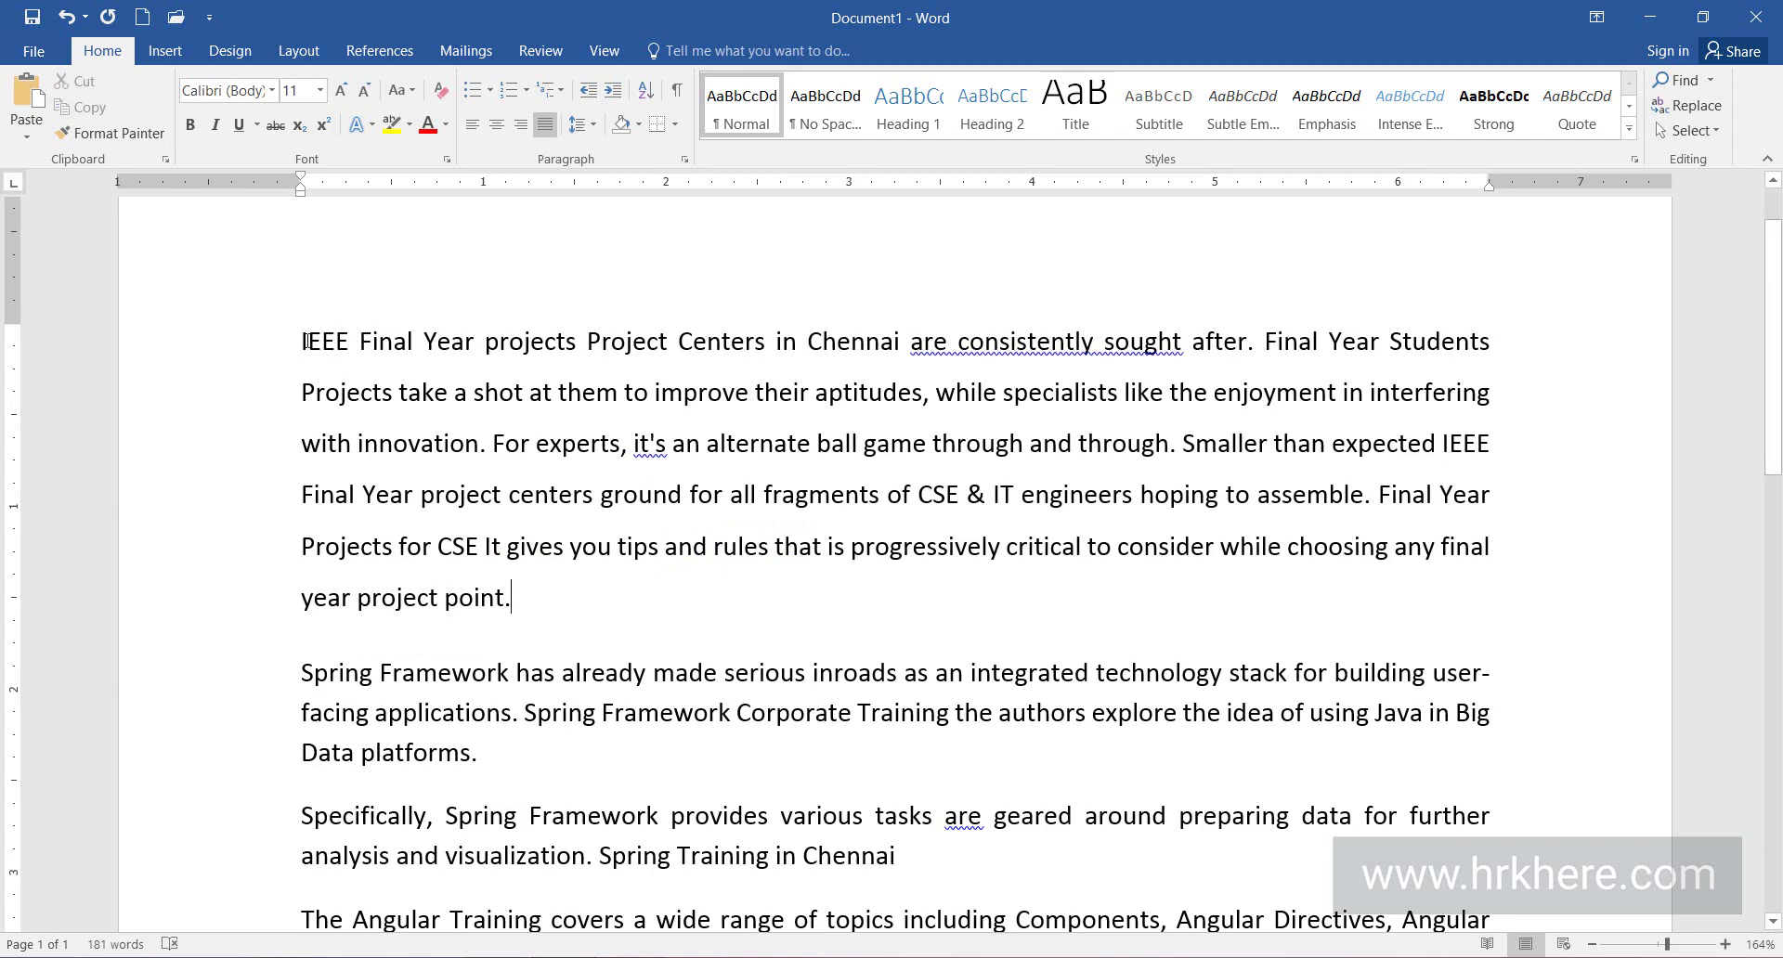
left_click_drag(301, 339, 1473, 784)
key("ctrl+Home")
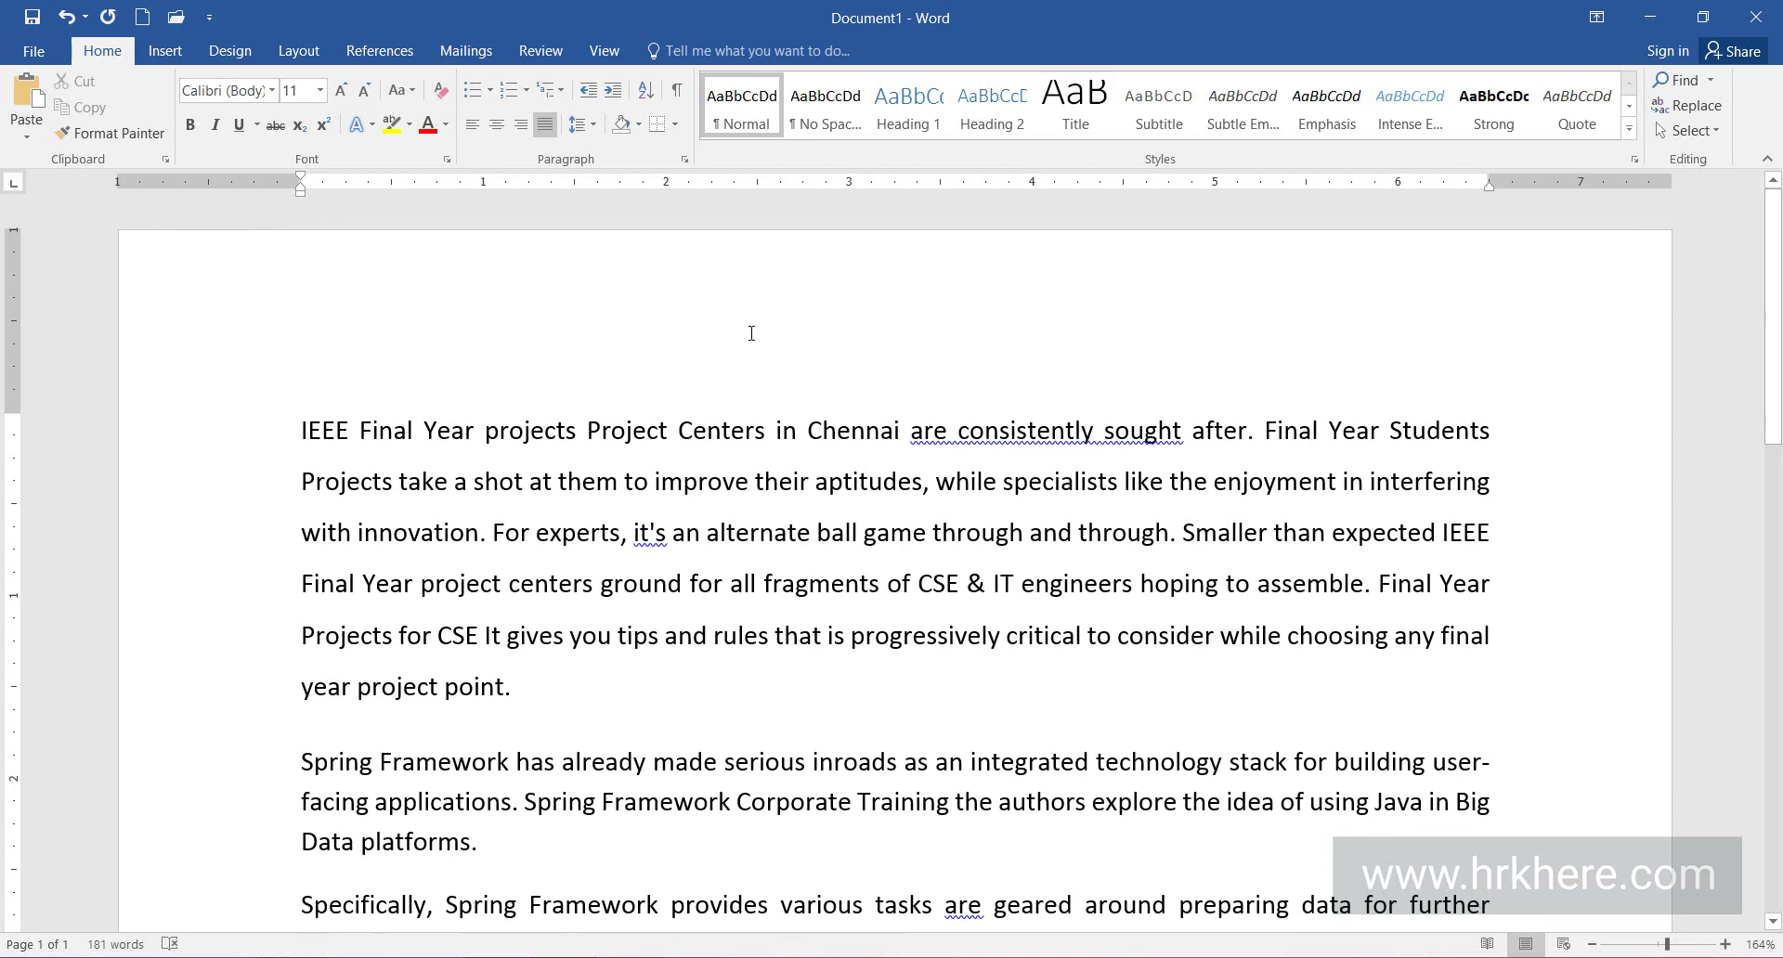
left_click(653, 343)
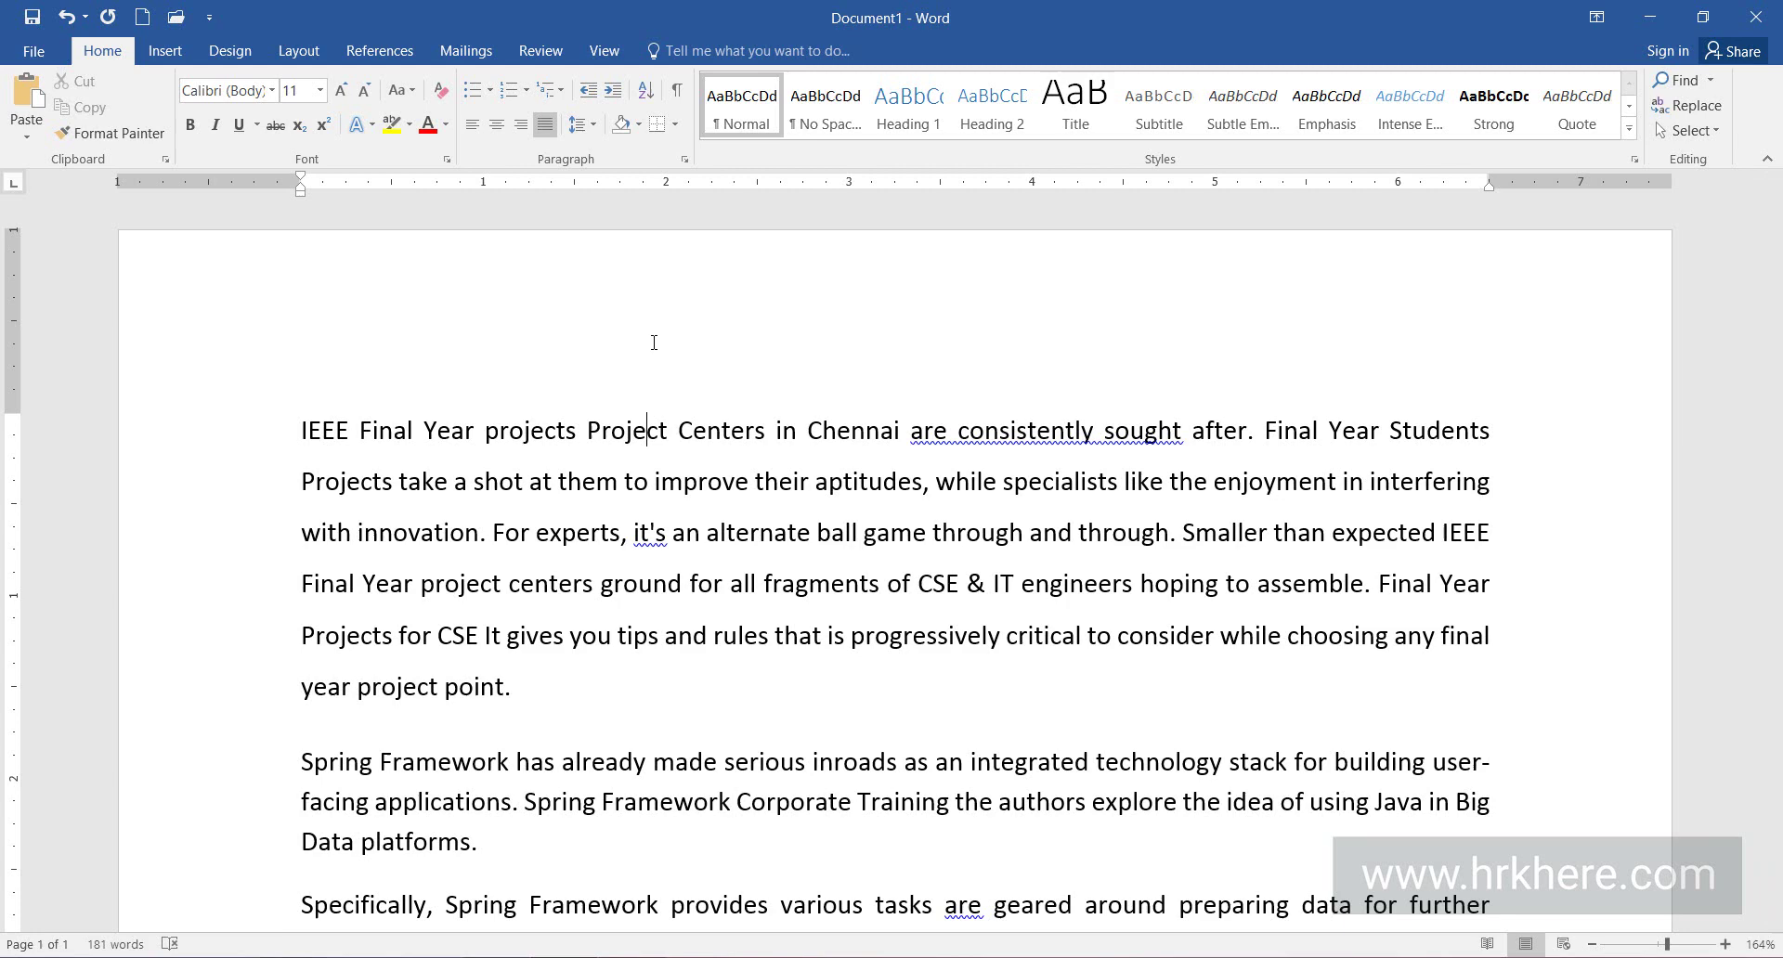